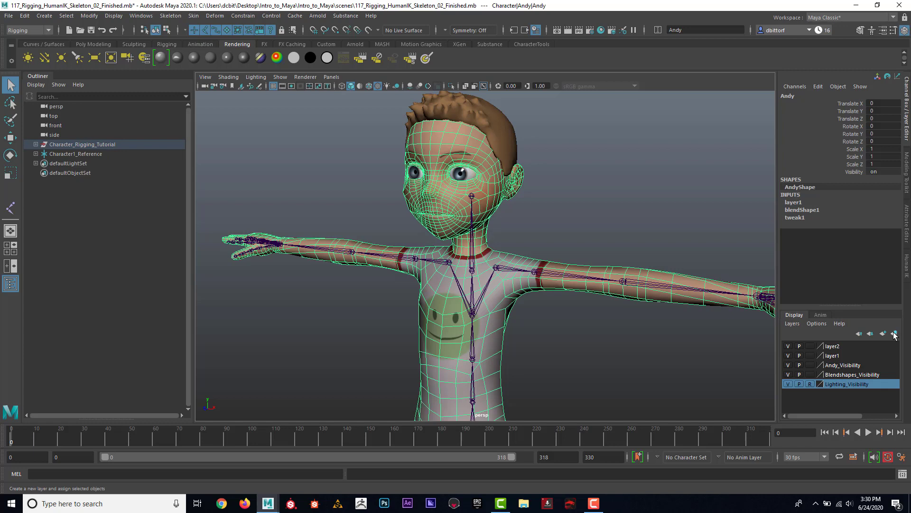
# Hide layer1 to expose the character's internal head parts and skeleton, and select both eyeballs.
pyautogui.click(788, 345)
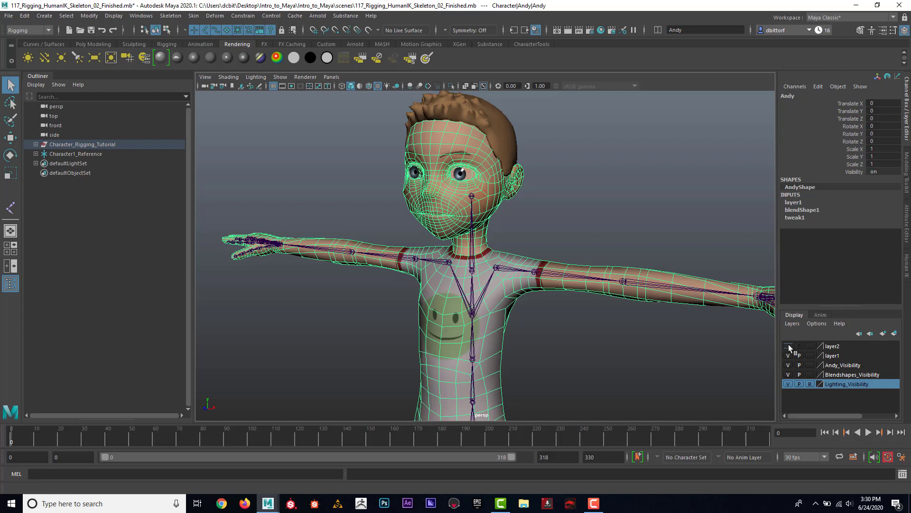
pyautogui.click(789, 345)
pyautogui.click(788, 355)
pyautogui.scroll(-5, 512, 264)
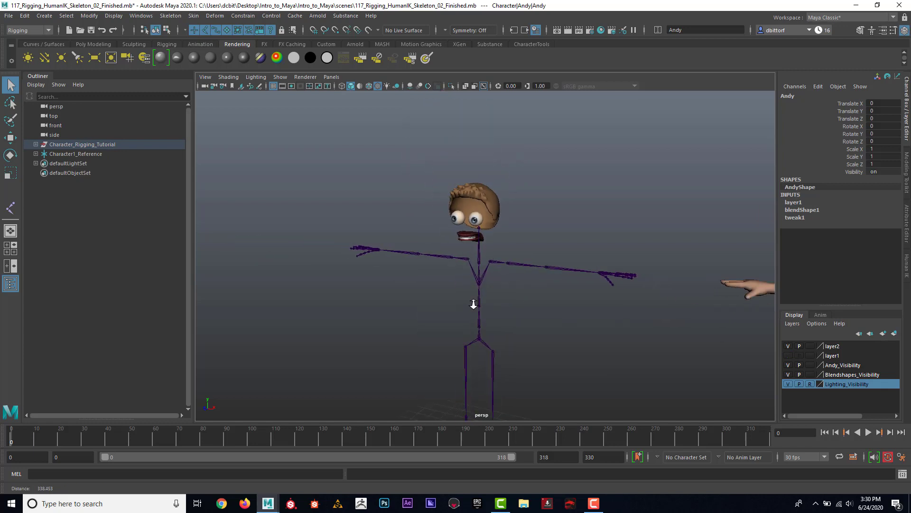
pyautogui.moveTo(511, 264)
pyautogui.keyDown('alt'); pyautogui.mouseDown()
pyautogui.moveTo(455, 250)
pyautogui.moveTo(523, 261)
pyautogui.mouseUp(); pyautogui.keyUp('alt')
pyautogui.scroll(6, 519, 285)
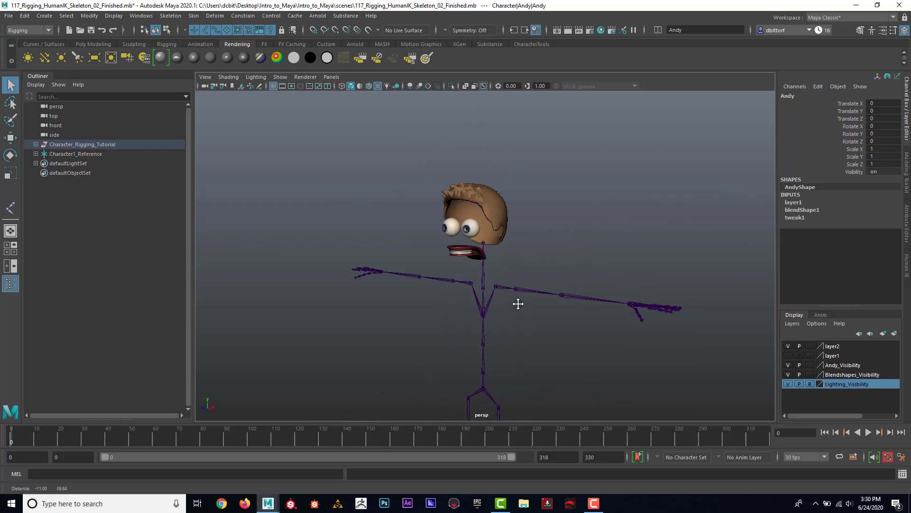
pyautogui.scroll(5, 504, 268)
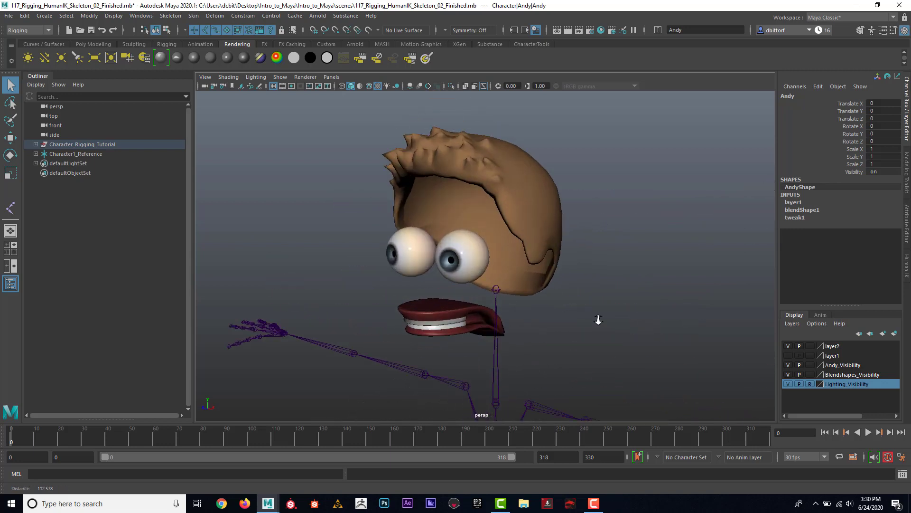
pyautogui.click(477, 239)
pyautogui.keyDown('shift'); pyautogui.click(409, 224); pyautogui.keyUp('shift')
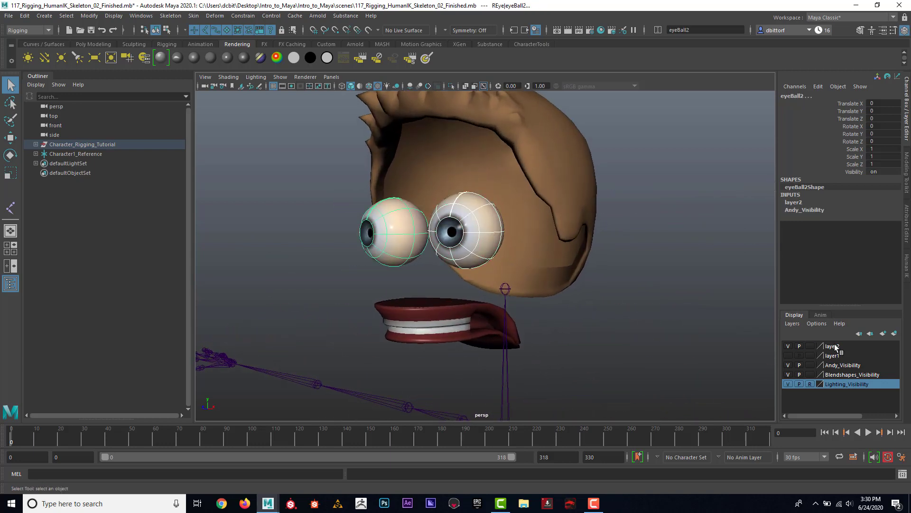
# Toggle the visibility of layer2 and layer1 to check which meshes they control, and leave both layers shown.
pyautogui.click(788, 346)
pyautogui.click(787, 346)
pyautogui.click(788, 346)
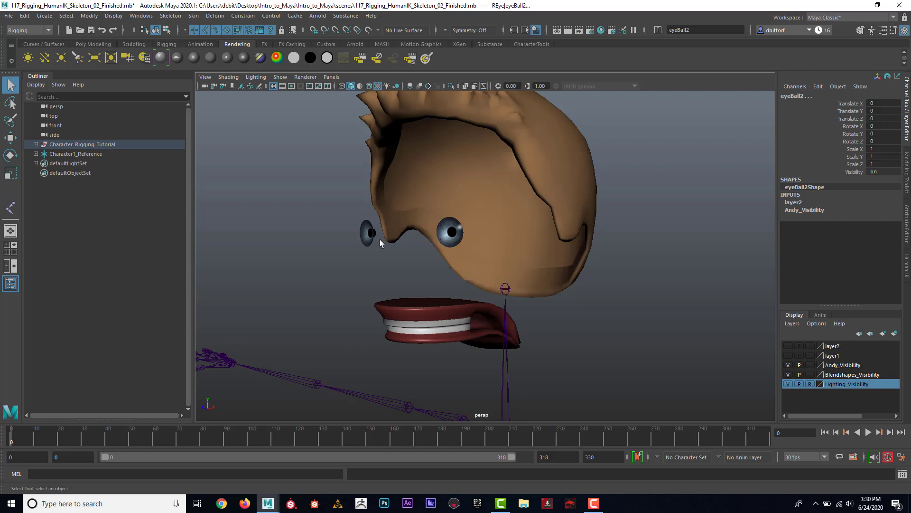
pyautogui.click(788, 346)
pyautogui.click(788, 346)
pyautogui.click(787, 357)
pyautogui.click(786, 357)
pyautogui.keyDown('alt'); pyautogui.moveTo(719, 349); pyautogui.dragTo(366, 279, button='right'); pyautogui.keyUp('alt')
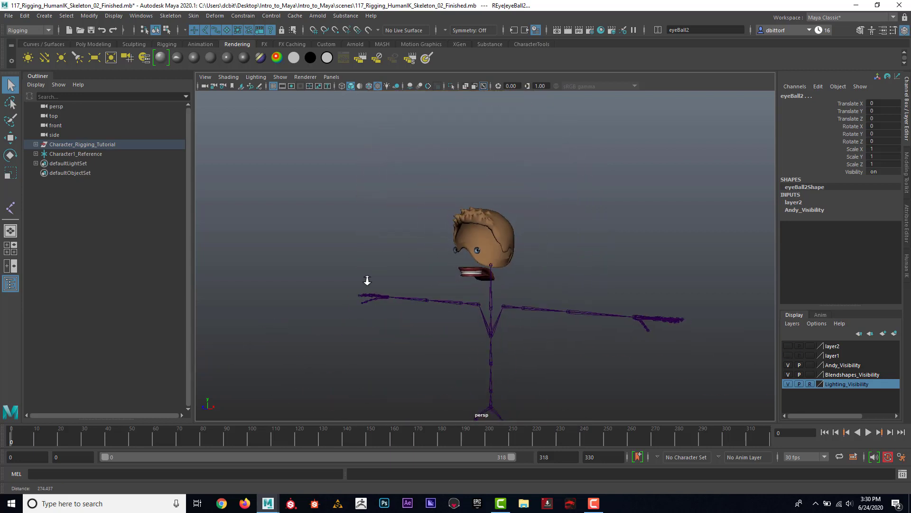
pyautogui.keyDown('alt'); pyautogui.moveTo(366, 279); pyautogui.dragTo(454, 220, button='middle'); pyautogui.keyUp('alt')
pyautogui.keyDown('alt'); pyautogui.moveTo(453, 220); pyautogui.dragTo(533, 230); pyautogui.keyUp('alt')
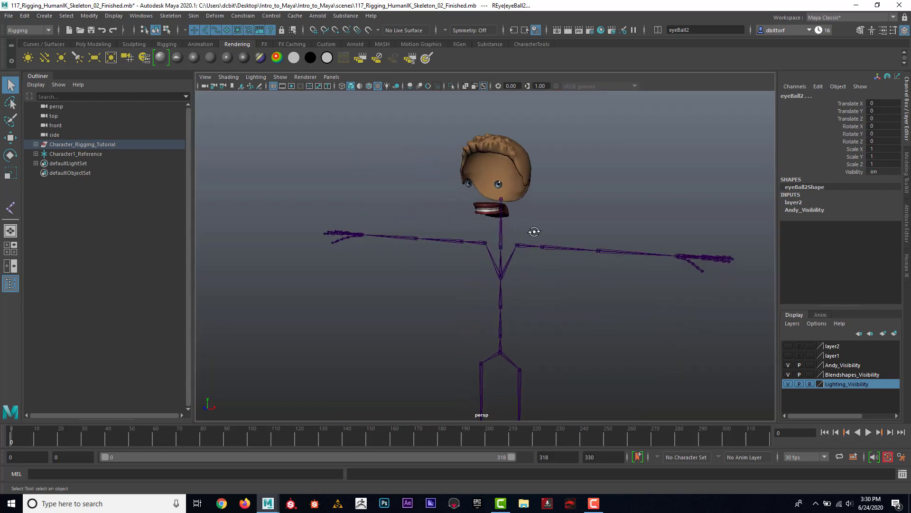
pyautogui.click(787, 355)
pyautogui.click(788, 346)
# Deselect everything and examine the full character with its skeleton from several angles.
pyautogui.keyDown('alt'); pyautogui.moveTo(599, 303); pyautogui.dragTo(555, 290, button='right'); pyautogui.keyUp('alt')
pyautogui.click(554, 291)
pyautogui.keyDown('alt'); pyautogui.moveTo(554, 291); pyautogui.dragTo(524, 235, button='middle'); pyautogui.keyUp('alt')
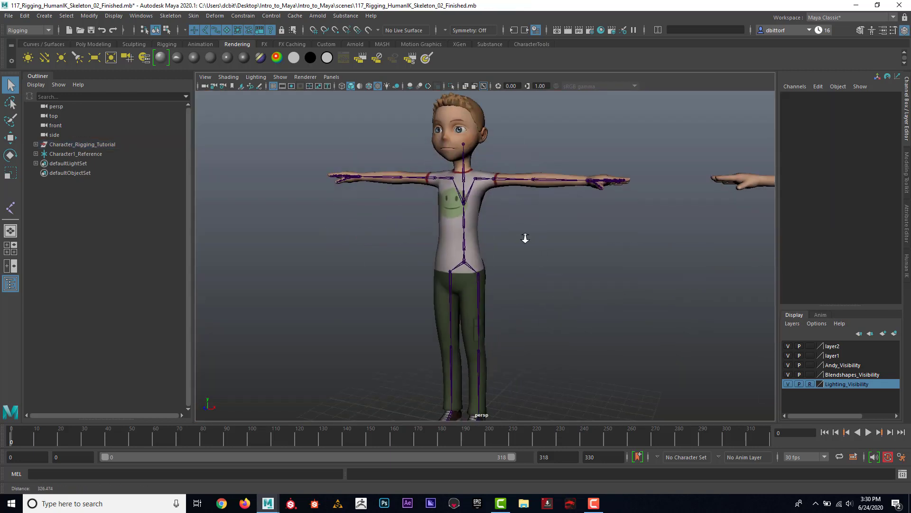
pyautogui.keyDown('alt'); pyautogui.moveTo(524, 235); pyautogui.dragTo(506, 242, button='right'); pyautogui.keyUp('alt')
pyautogui.keyDown('alt'); pyautogui.moveTo(505, 246); pyautogui.dragTo(460, 185); pyautogui.keyUp('alt')
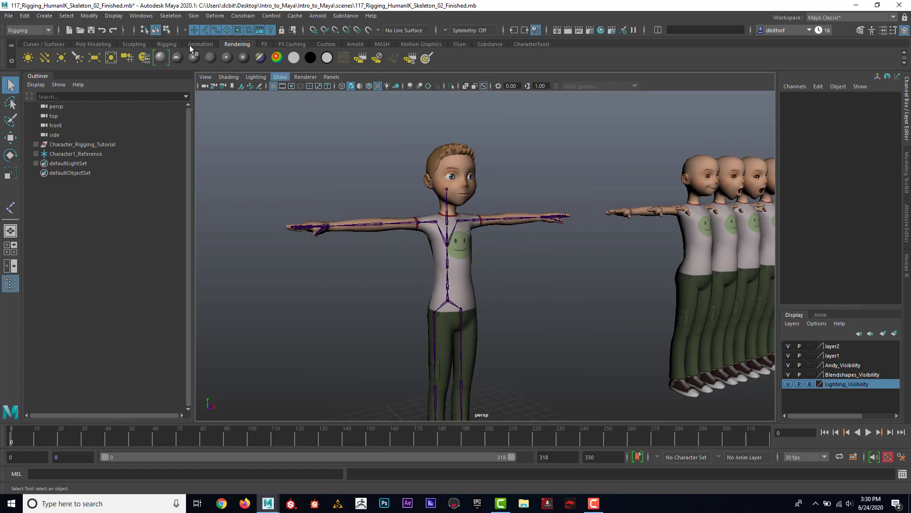
pyautogui.keyDown('alt'); pyautogui.moveTo(482, 279); pyautogui.dragTo(444, 206, button='right'); pyautogui.keyUp('alt')
pyautogui.keyDown('alt'); pyautogui.moveTo(443, 205); pyautogui.dragTo(406, 217, button='middle'); pyautogui.keyUp('alt')
pyautogui.keyDown('alt'); pyautogui.moveTo(405, 218); pyautogui.dragTo(384, 244); pyautogui.keyUp('alt')
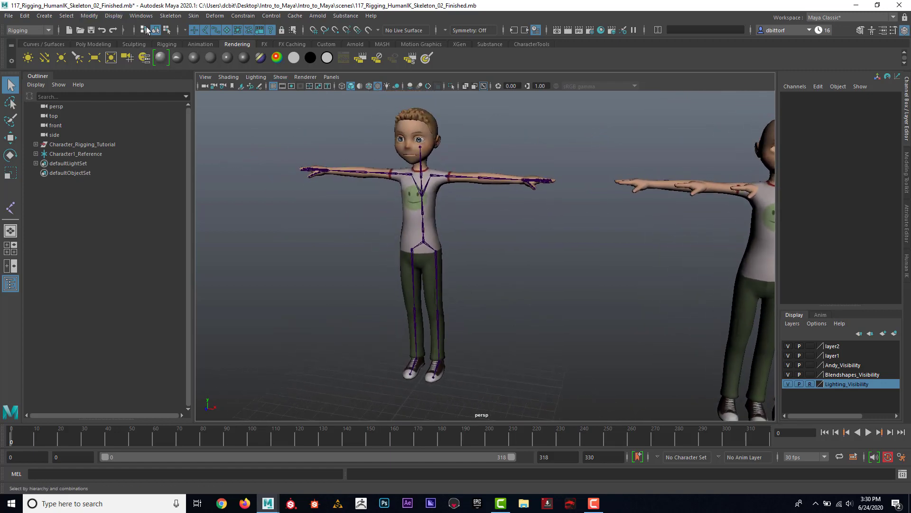
# With the Rigging menu set, create a single joint on the ground beside the character's feet, at about X 29.5, Z -0.5.
pyautogui.click(28, 30)
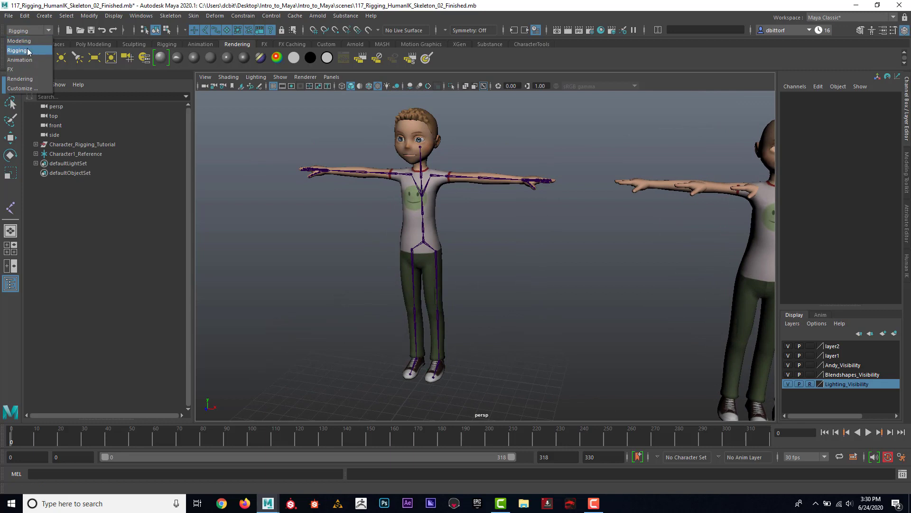
pyautogui.click(27, 50)
pyautogui.click(170, 15)
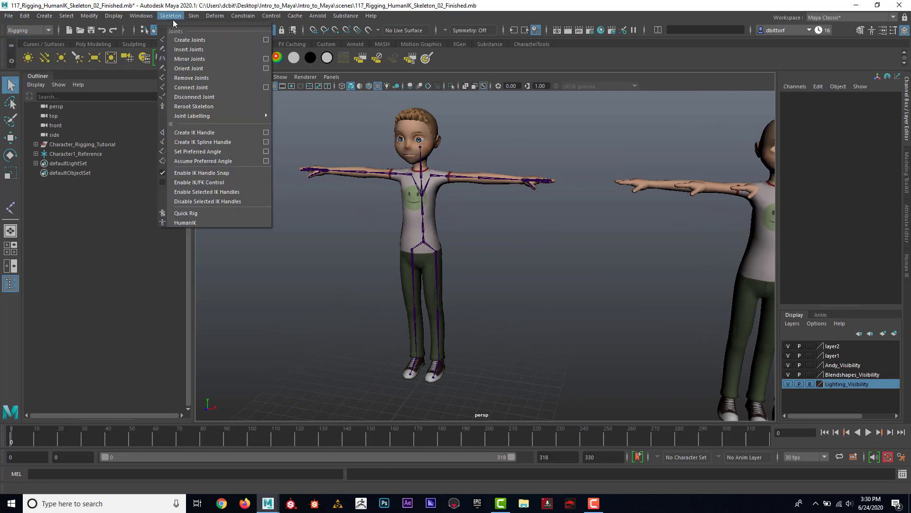
pyautogui.click(195, 40)
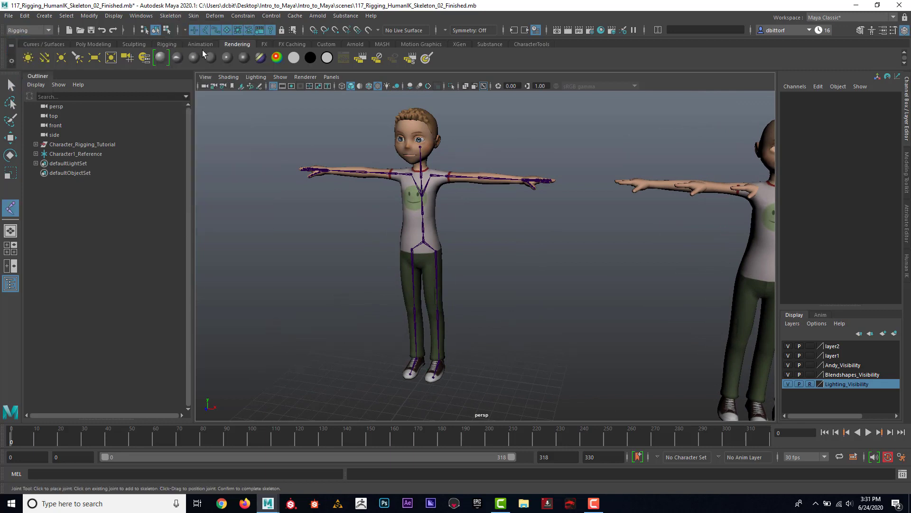
pyautogui.click(466, 373)
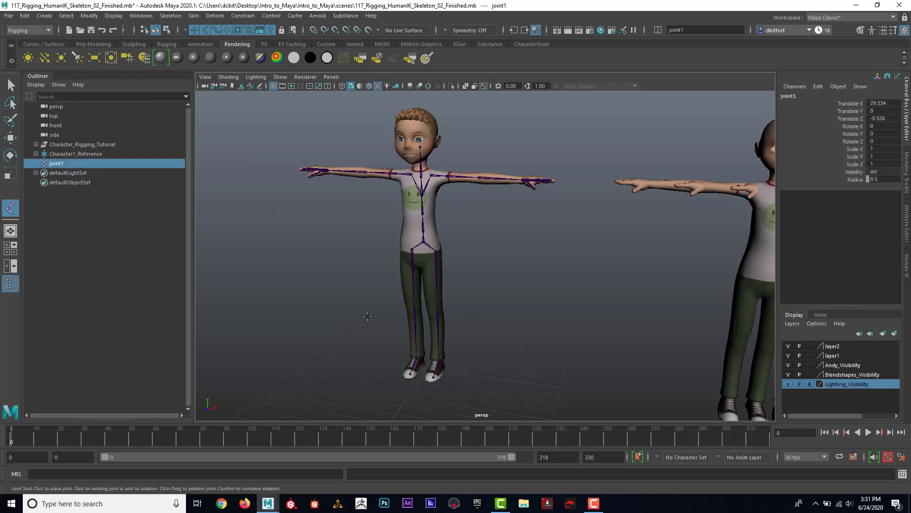
# Hide the body mesh on layer1 while keeping the eyeballs on layer2 displayed.
pyautogui.keyDown('alt'); pyautogui.moveTo(414, 210); pyautogui.dragTo(432, 262, button='middle'); pyautogui.keyUp('alt')
pyautogui.keyDown('alt'); pyautogui.moveTo(432, 262); pyautogui.dragTo(504, 278, button='right'); pyautogui.keyUp('alt')
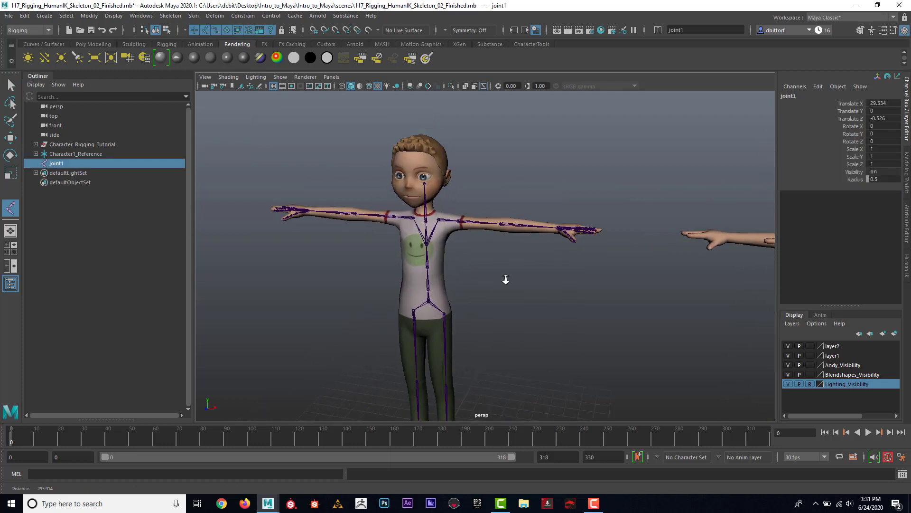
pyautogui.keyDown('alt'); pyautogui.moveTo(504, 278); pyautogui.dragTo(487, 275); pyautogui.keyUp('alt')
pyautogui.click(788, 355)
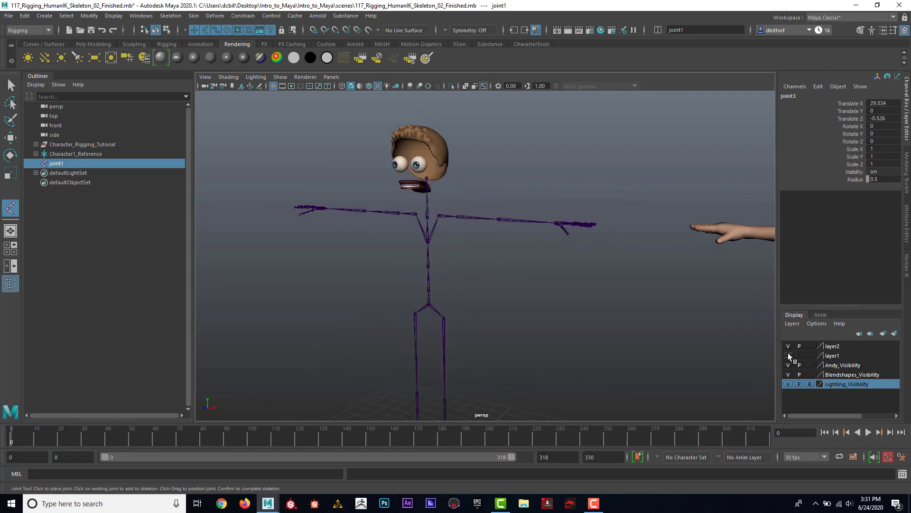
pyautogui.click(788, 346)
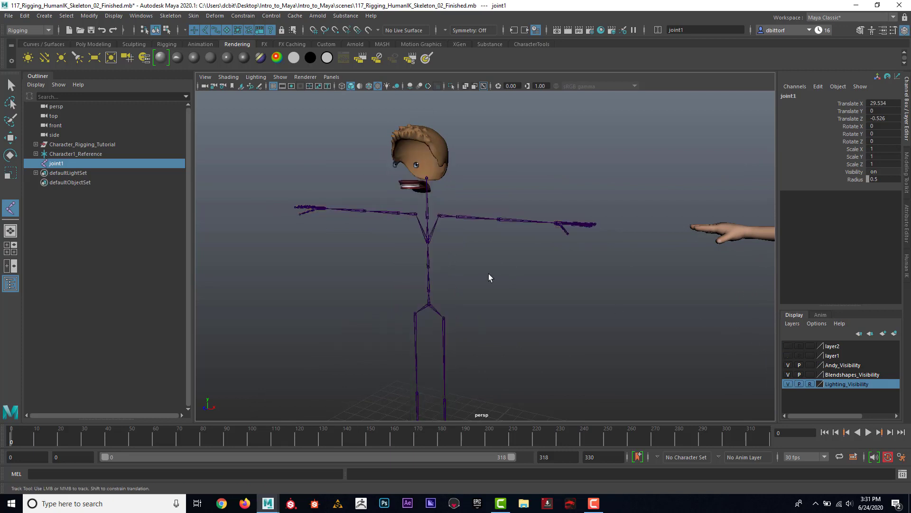
pyautogui.keyDown('alt'); pyautogui.moveTo(489, 273); pyautogui.dragTo(661, 316); pyautogui.keyUp('alt')
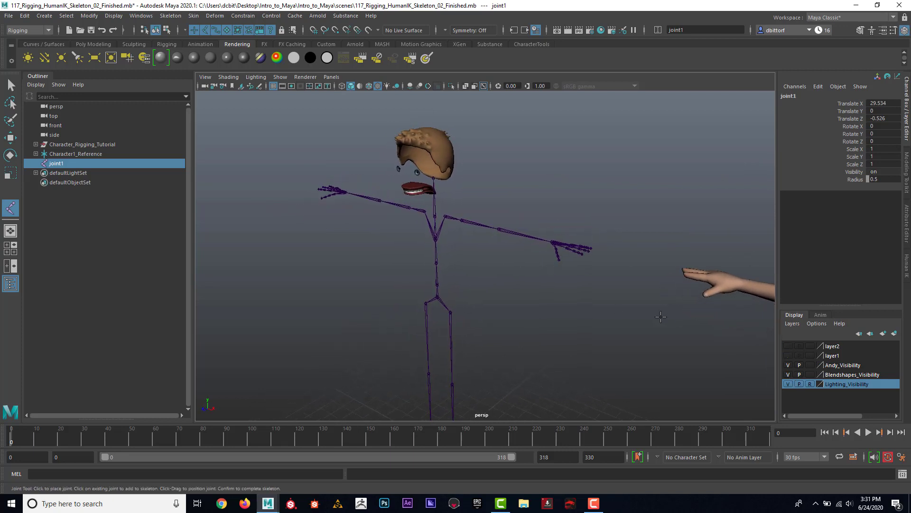
pyautogui.click(788, 346)
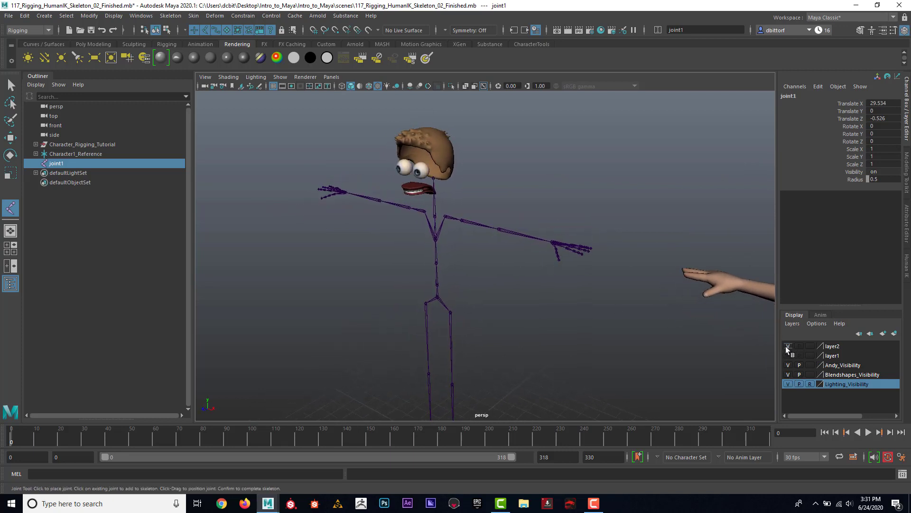
# Select the LEye group inside Andy's Eyes group, center its pivot and freeze its transformations.
pyautogui.click(36, 144)
pyautogui.click(41, 154)
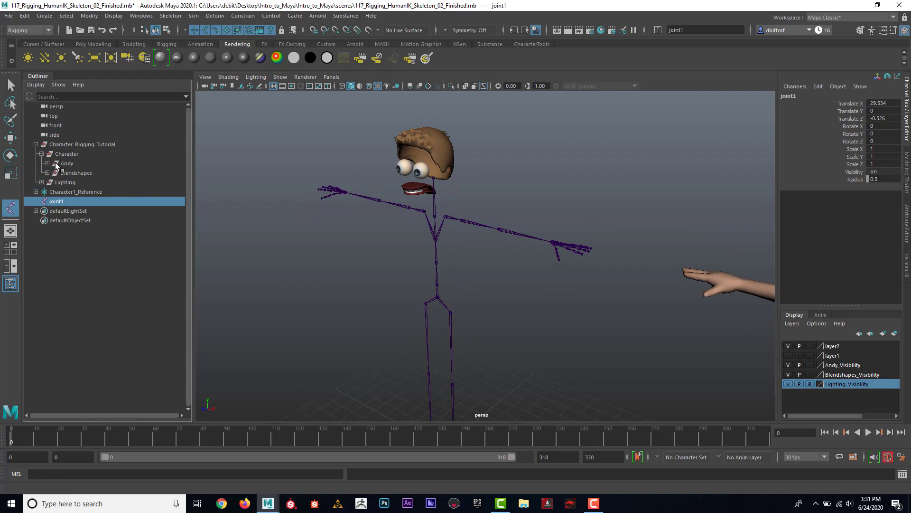
pyautogui.click(47, 164)
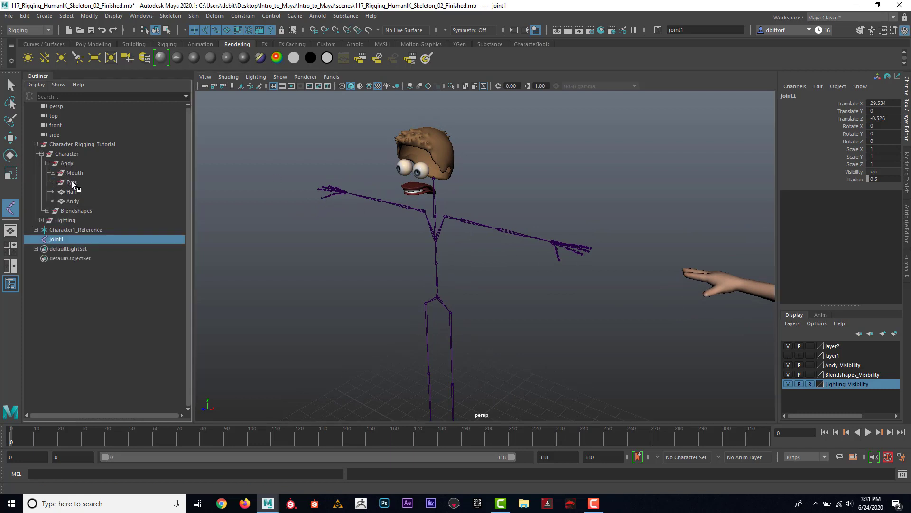
pyautogui.click(71, 182)
pyautogui.click(52, 182)
pyautogui.click(77, 192)
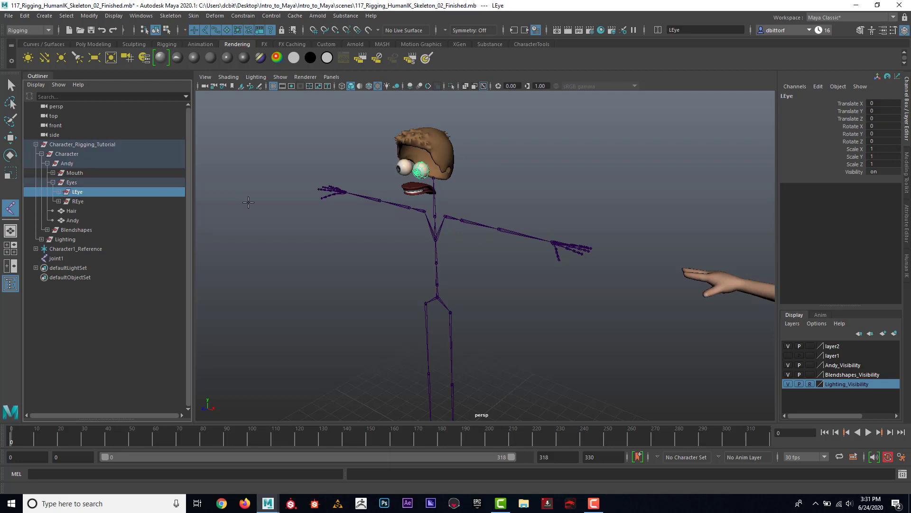
pyautogui.click(10, 138)
pyautogui.keyDown('alt'); pyautogui.moveTo(446, 209); pyautogui.dragTo(474, 201); pyautogui.keyUp('alt')
pyautogui.click(89, 16)
pyautogui.click(115, 84)
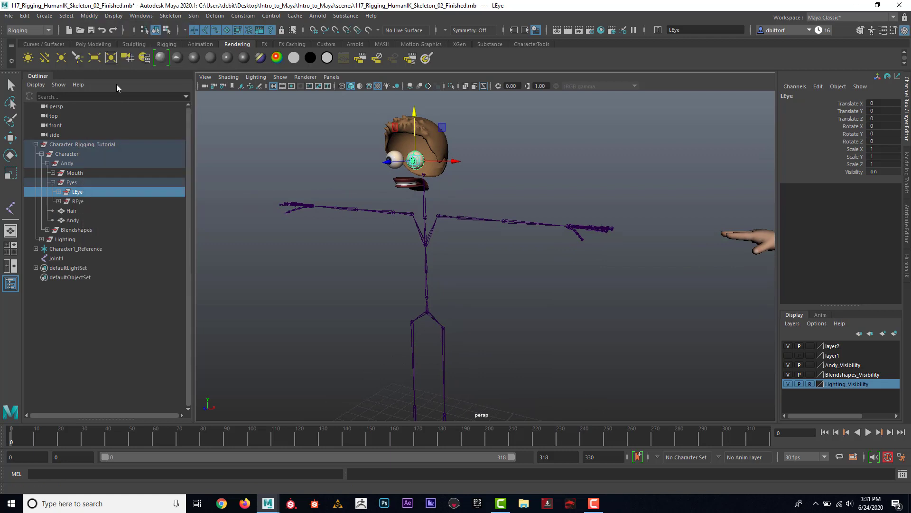
pyautogui.click(90, 16)
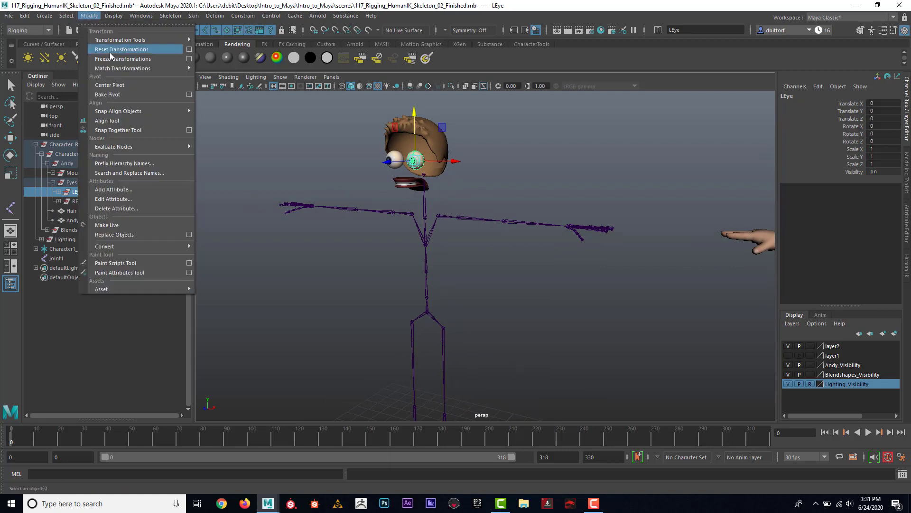
pyautogui.click(114, 59)
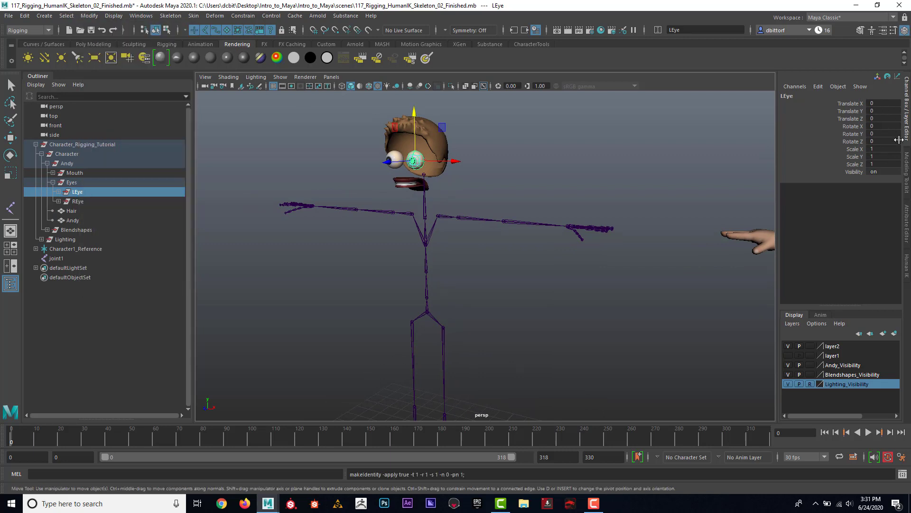
# Select the REye group, center its pivot and freeze its transformations.
pyautogui.click(77, 201)
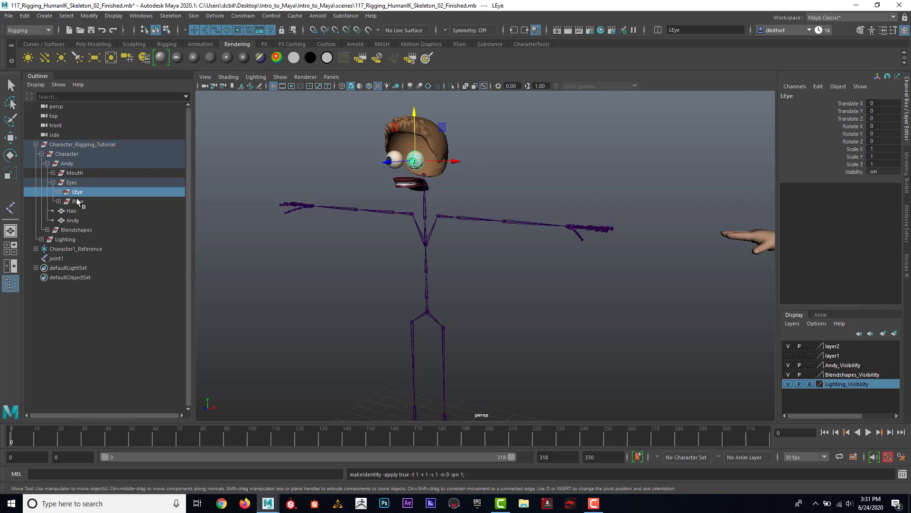
pyautogui.click(90, 16)
pyautogui.click(110, 83)
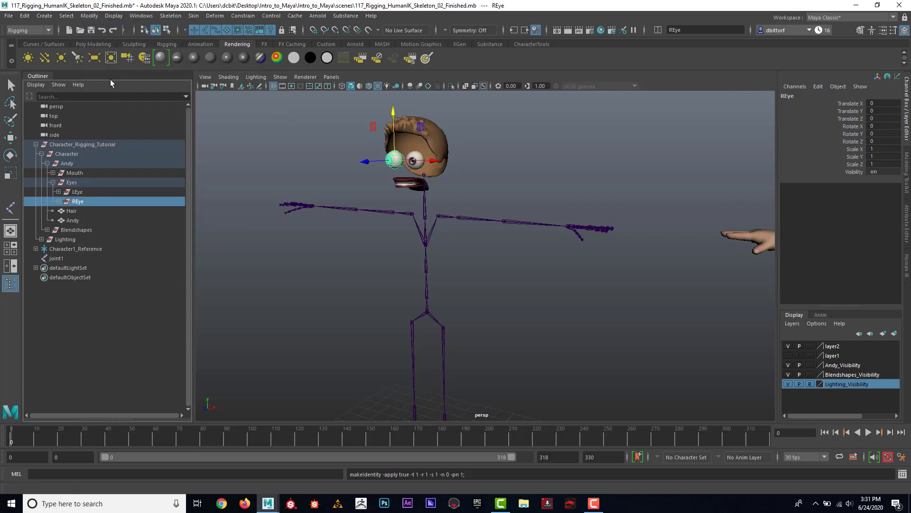
pyautogui.click(90, 15)
pyautogui.click(115, 59)
# Point constrain the REye group to joint1, the single joint on the ground, using the joint as the driver.
pyautogui.moveTo(462, 157)
pyautogui.keyDown('alt'); pyautogui.mouseDown()
pyautogui.moveTo(413, 175)
pyautogui.moveTo(451, 166)
pyautogui.mouseUp(); pyautogui.keyUp('alt')
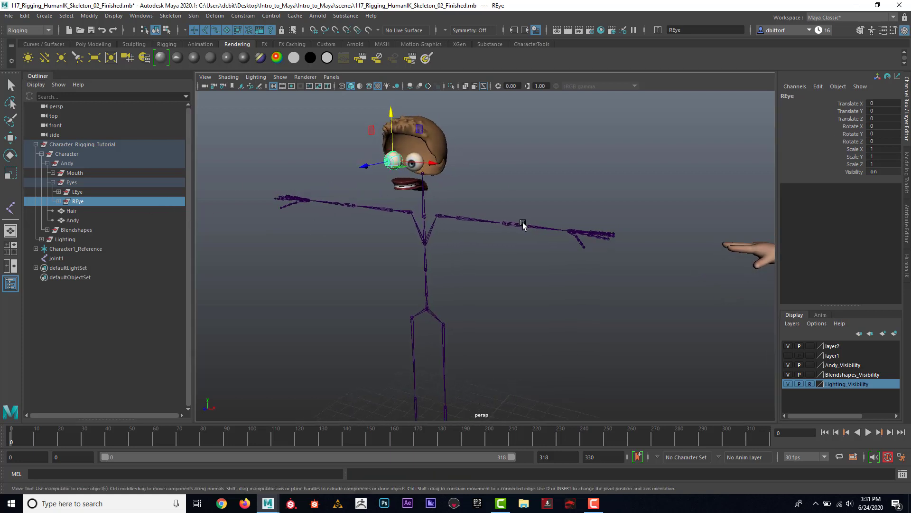
pyautogui.keyDown('alt'); pyautogui.moveTo(523, 225); pyautogui.dragTo(427, 228, button='right'); pyautogui.keyUp('alt')
pyautogui.keyDown('alt'); pyautogui.moveTo(411, 225); pyautogui.dragTo(394, 168, button='middle'); pyautogui.keyUp('alt')
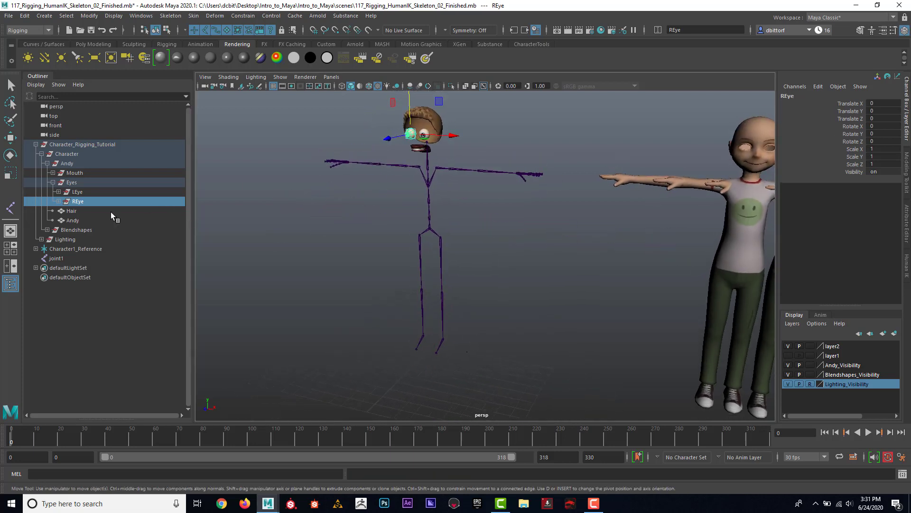
pyautogui.click(62, 257)
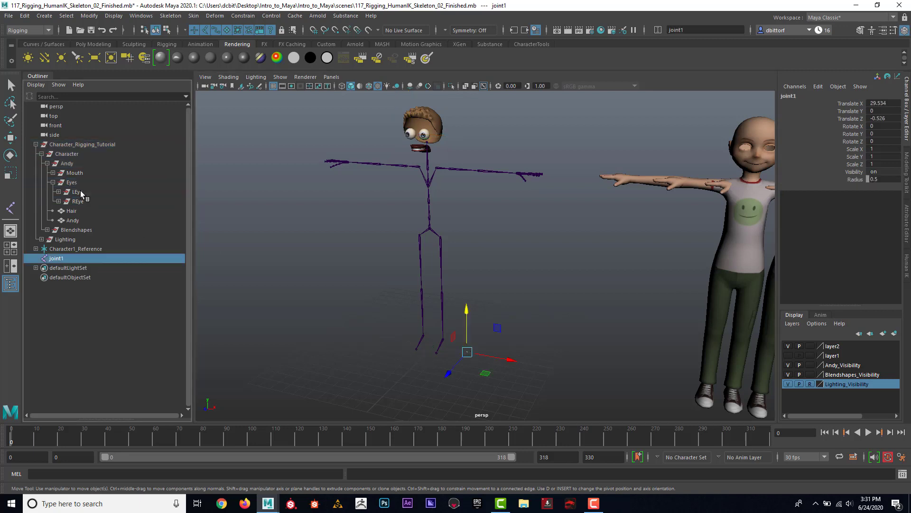
pyautogui.keyDown('ctrl'); pyautogui.click(78, 193); pyautogui.keyUp('ctrl')
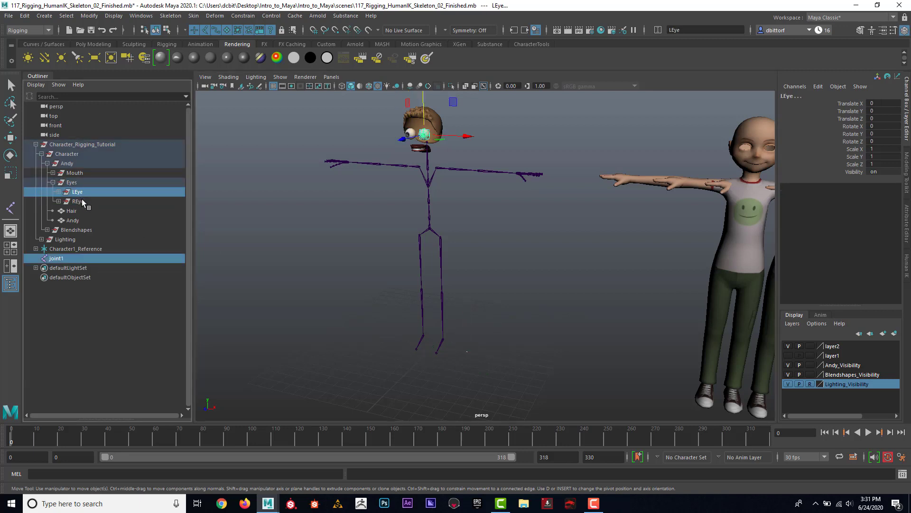
pyautogui.keyDown('ctrl'); pyautogui.click(82, 198); pyautogui.keyUp('ctrl')
pyautogui.keyDown('ctrl'); pyautogui.click(79, 192); pyautogui.keyUp('ctrl')
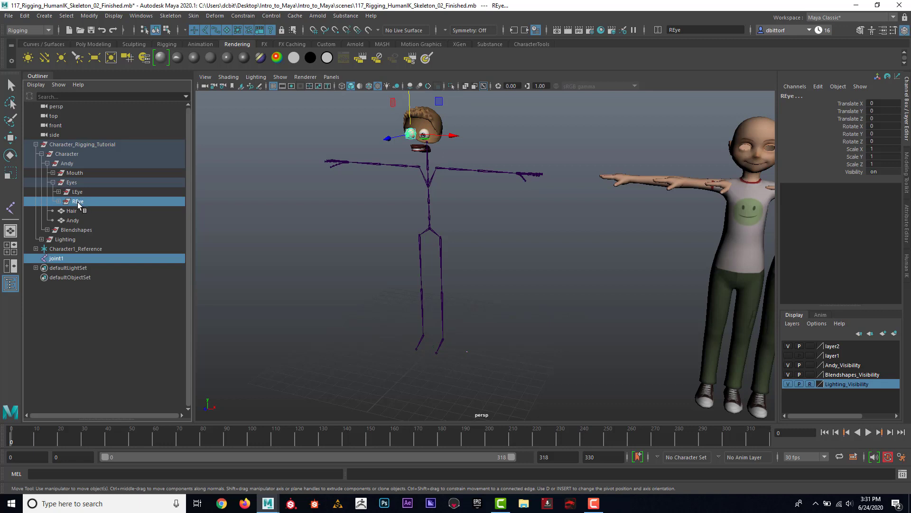
pyautogui.click(245, 16)
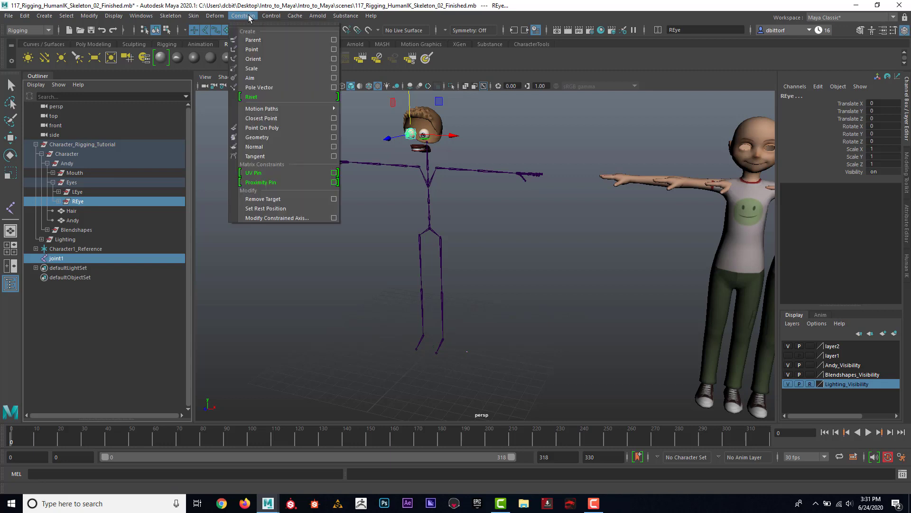
pyautogui.click(259, 50)
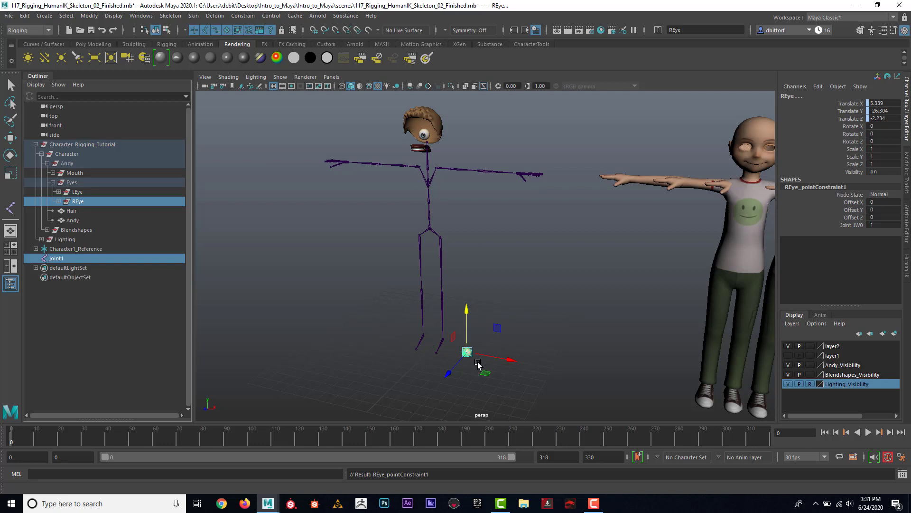
# Undo the REye point constraint and point constrain joint1 to the REye group instead, using the eye as the driver.
pyautogui.hotkey('ctrl', 'z')
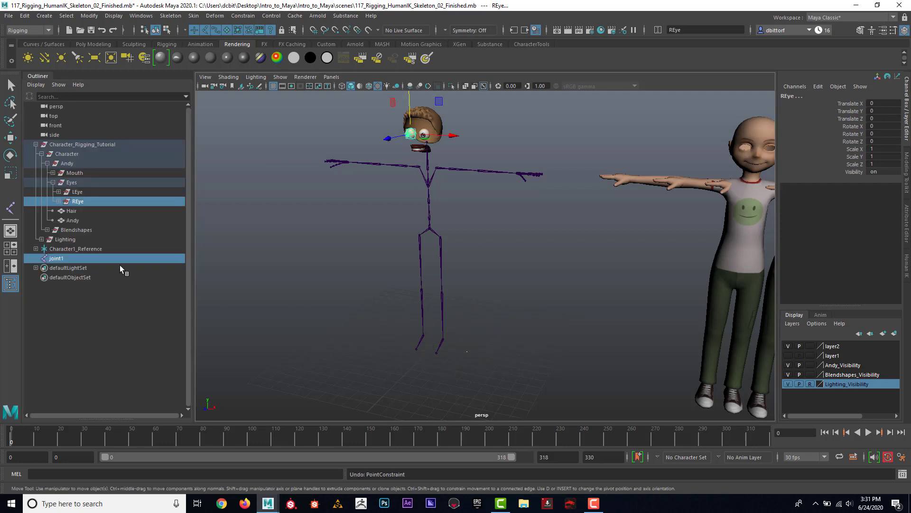
pyautogui.click(81, 202)
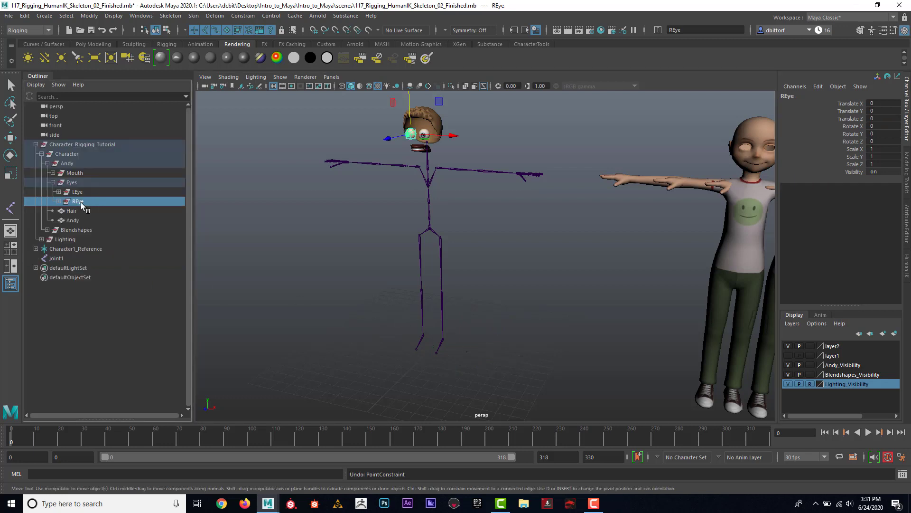
pyautogui.keyDown('ctrl'); pyautogui.click(55, 258); pyautogui.keyUp('ctrl')
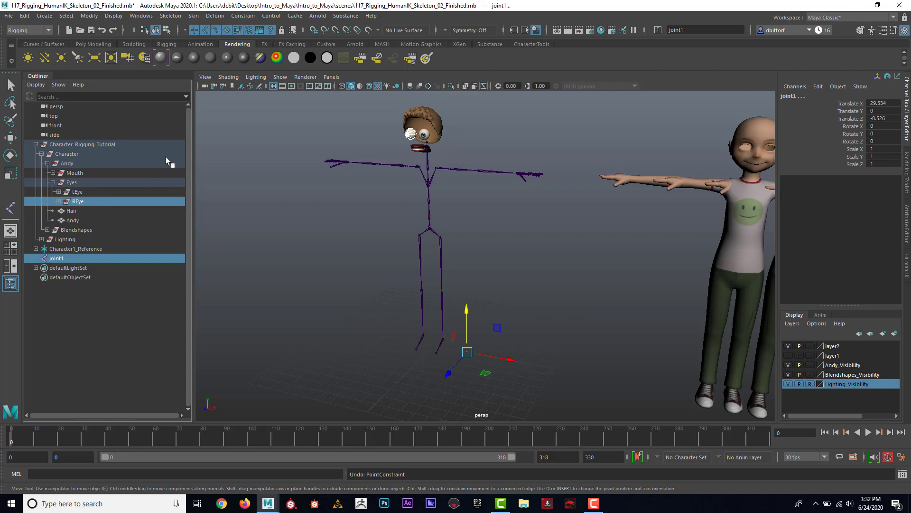
pyautogui.click(243, 18)
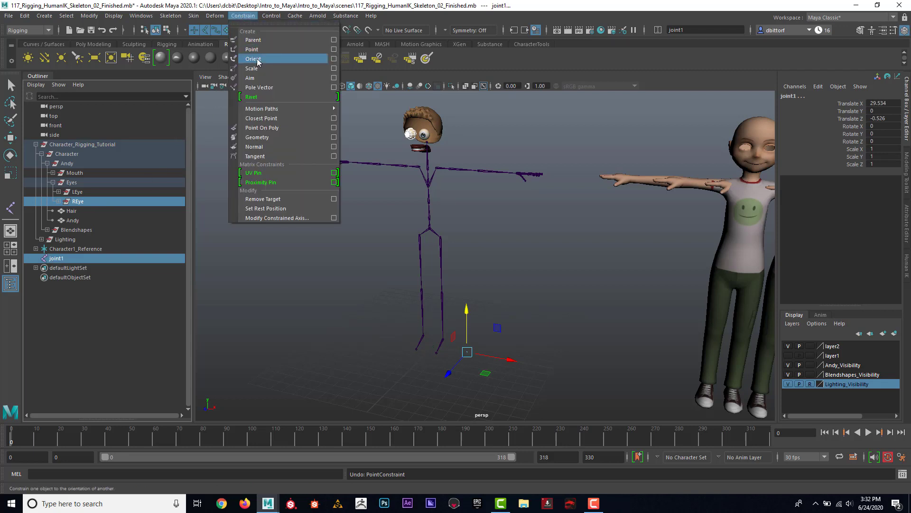
pyautogui.click(264, 49)
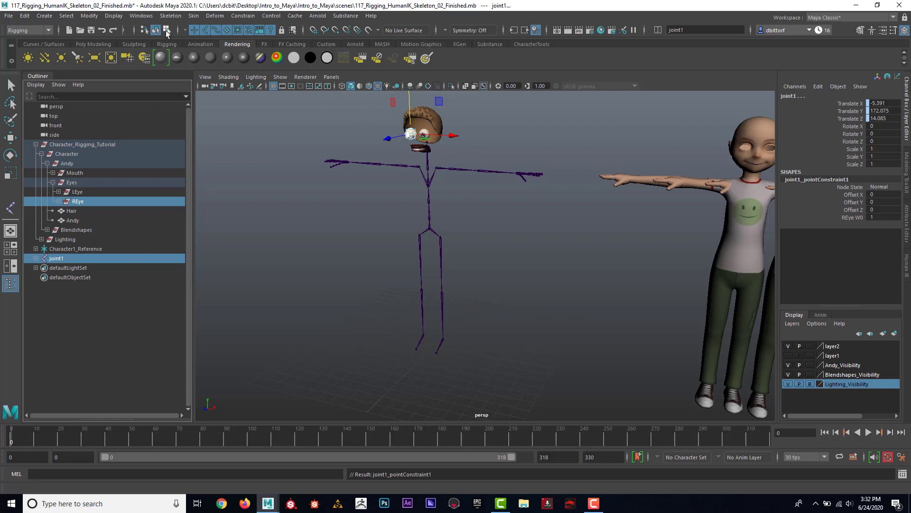
# Create a second single joint on the ground beside the skeleton's feet.
pyautogui.click(195, 16)
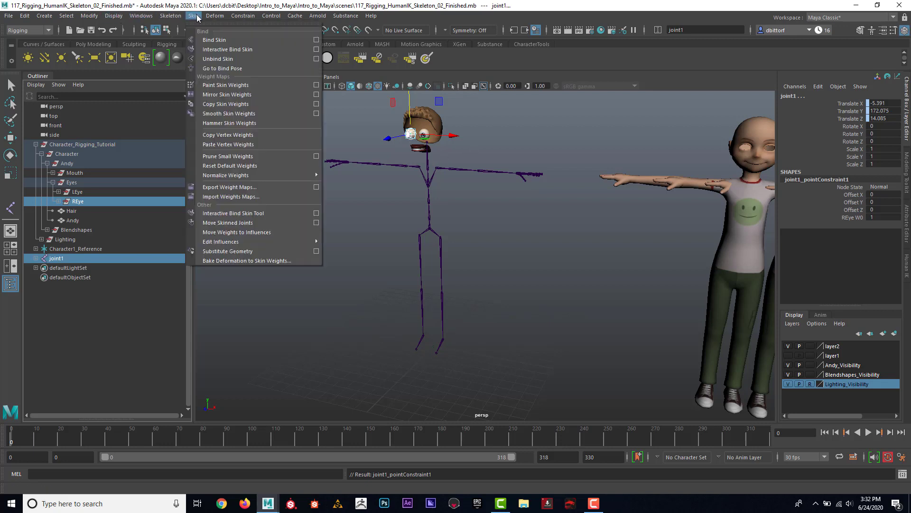
pyautogui.moveTo(172, 16)
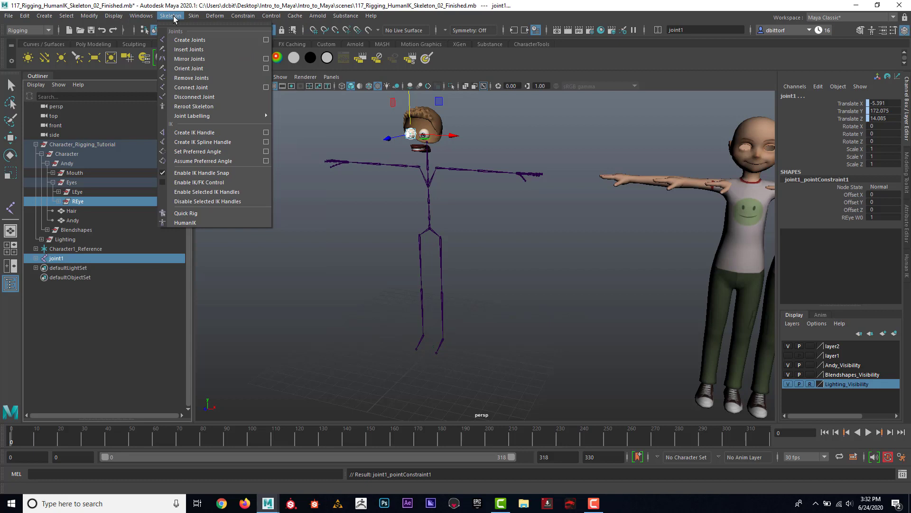
pyautogui.click(188, 41)
pyautogui.click(468, 351)
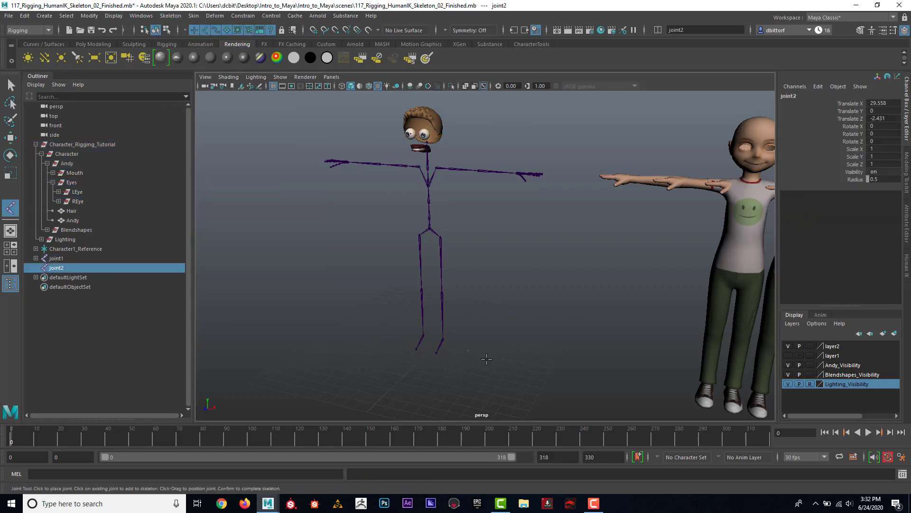
# Point constrain joint2 to the LEye group, using the eye as the driver.
pyautogui.click(82, 192)
pyautogui.keyDown('ctrl'); pyautogui.click(64, 268); pyautogui.keyUp('ctrl')
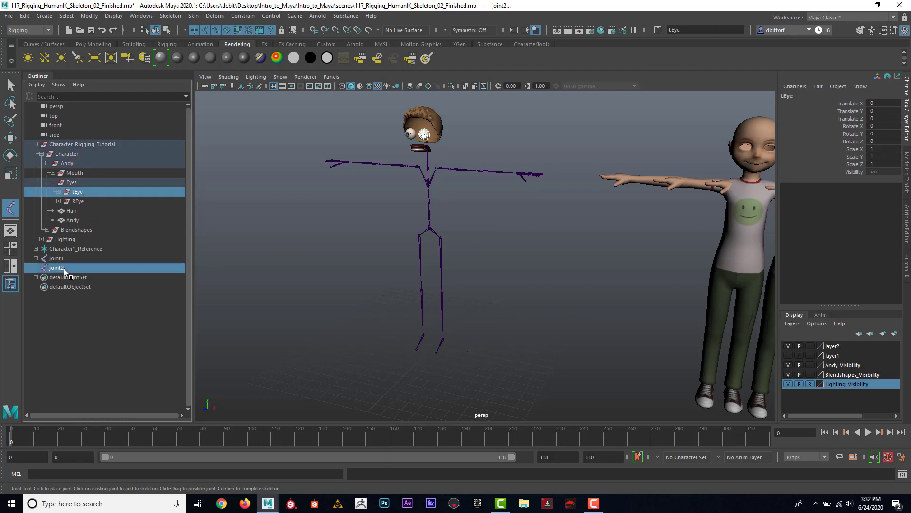
pyautogui.click(242, 16)
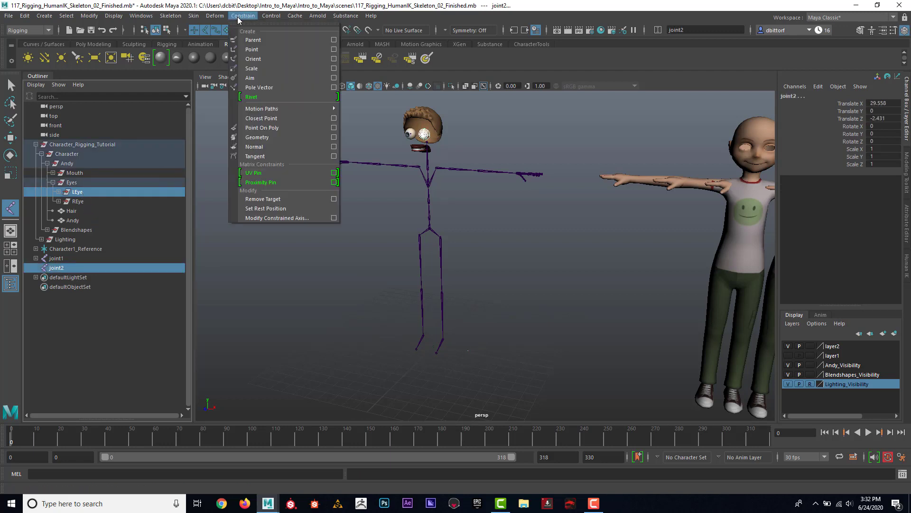
pyautogui.click(266, 49)
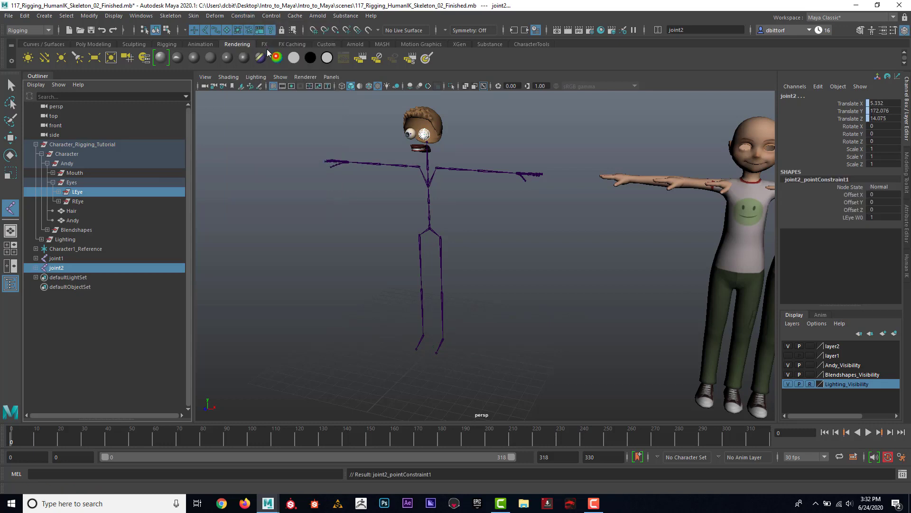
# Delete the point constraints nested under joint2 and joint1, leaving both joints in the eye centers.
pyautogui.press('f')
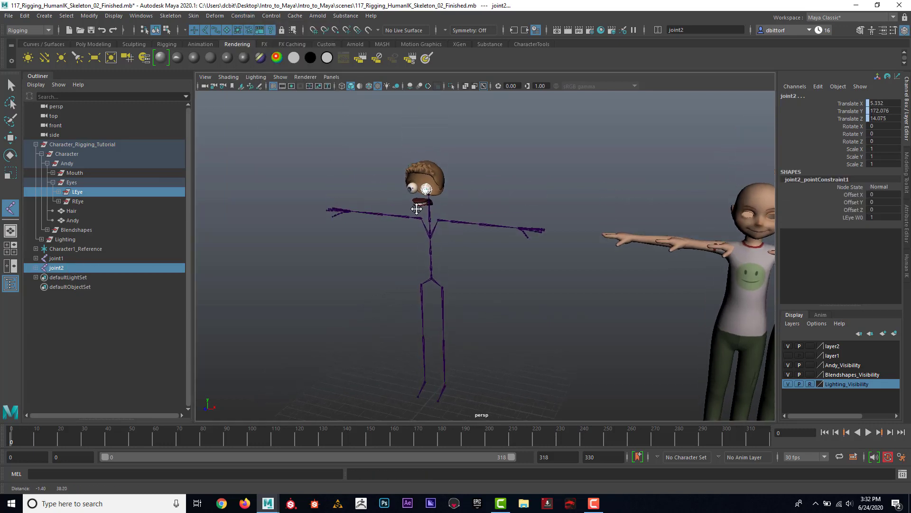
pyautogui.keyDown('alt'); pyautogui.moveTo(460, 261); pyautogui.dragTo(543, 248, button='right'); pyautogui.keyUp('alt')
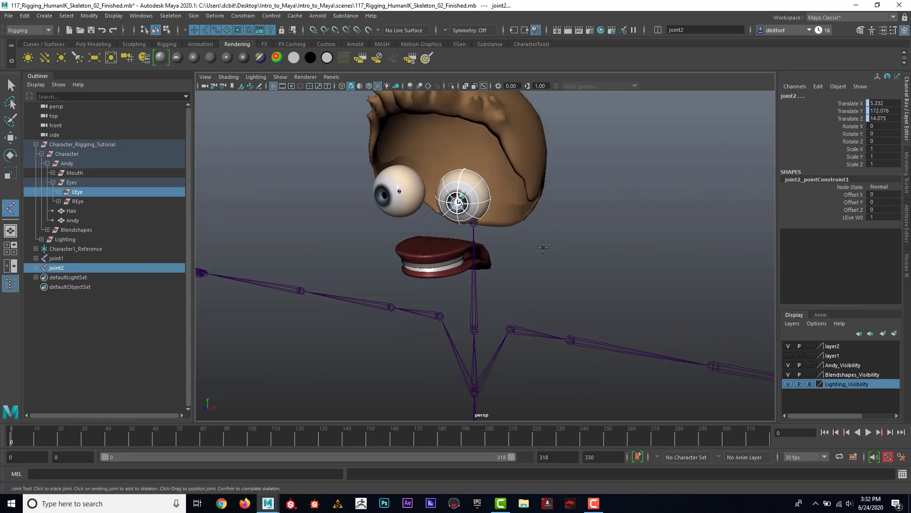
pyautogui.moveTo(543, 248)
pyautogui.keyDown('alt'); pyautogui.mouseDown()
pyautogui.moveTo(523, 238)
pyautogui.moveTo(531, 240)
pyautogui.mouseUp(); pyautogui.keyUp('alt')
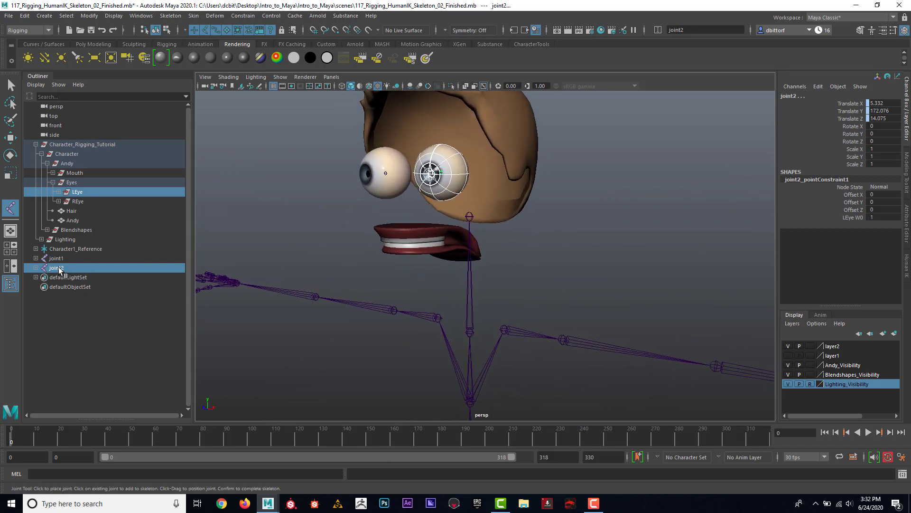
pyautogui.click(36, 268)
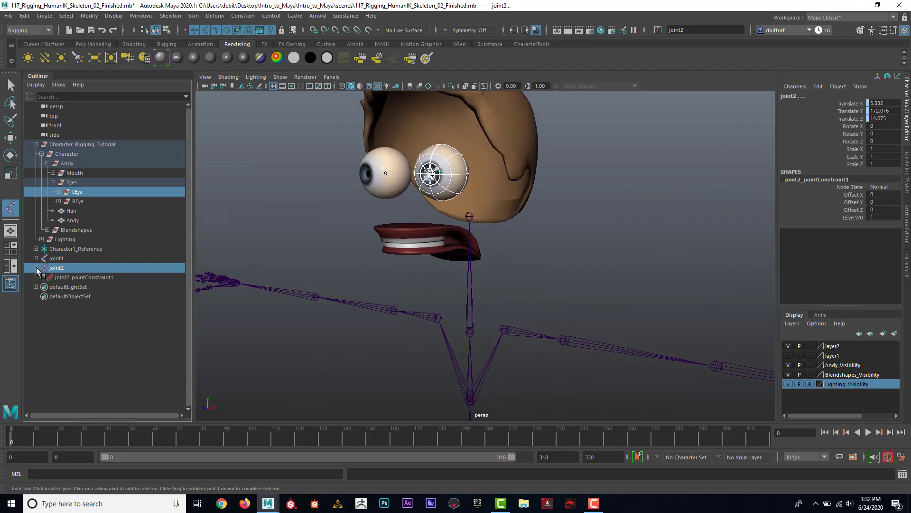
pyautogui.click(68, 278)
pyautogui.press('Delete')
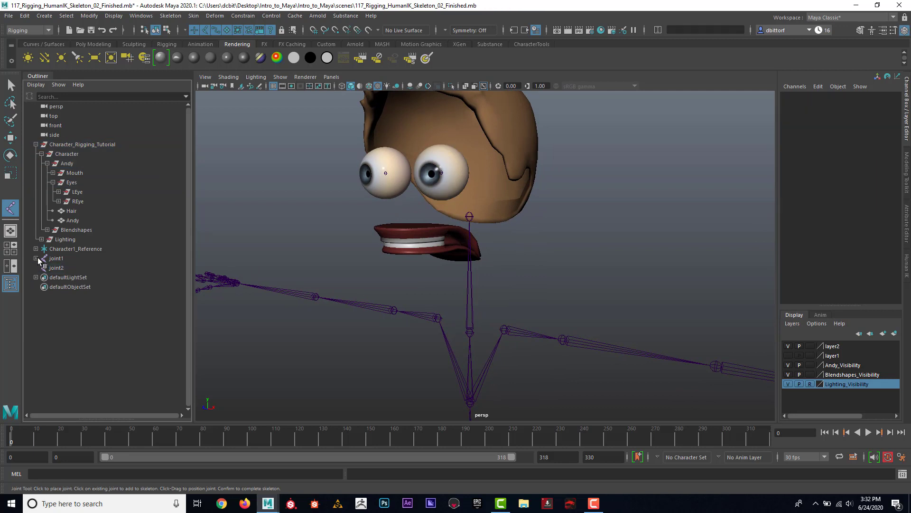
pyautogui.click(36, 259)
pyautogui.click(64, 269)
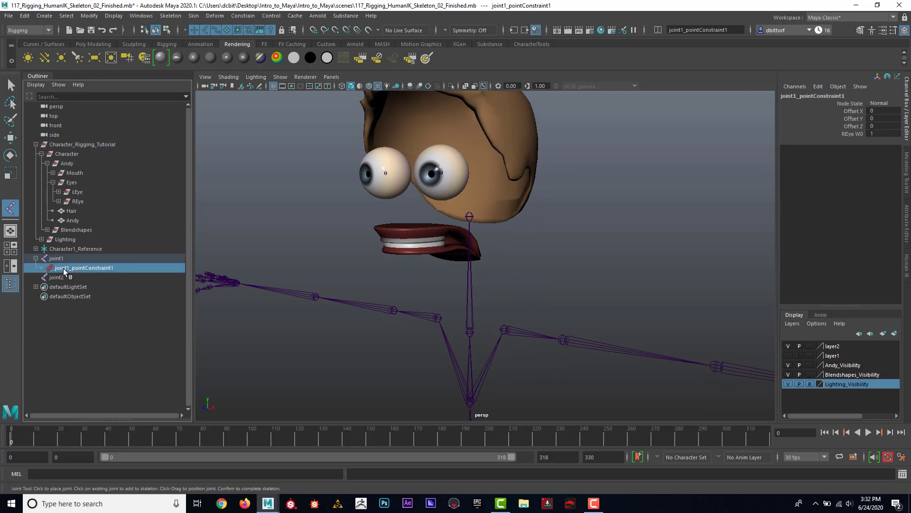
pyautogui.press('Delete')
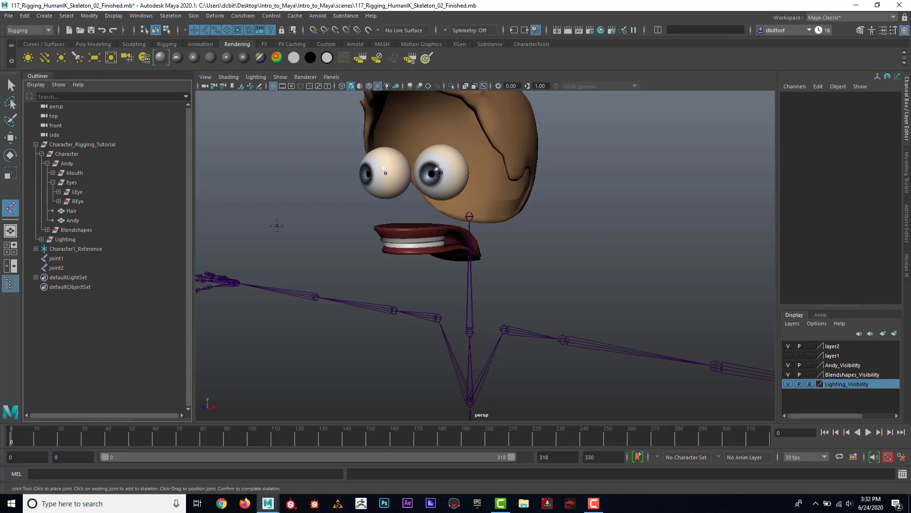
# Hide the eyeballs on layer2 to expose the eye joints and return to the Select tool.
pyautogui.click(788, 346)
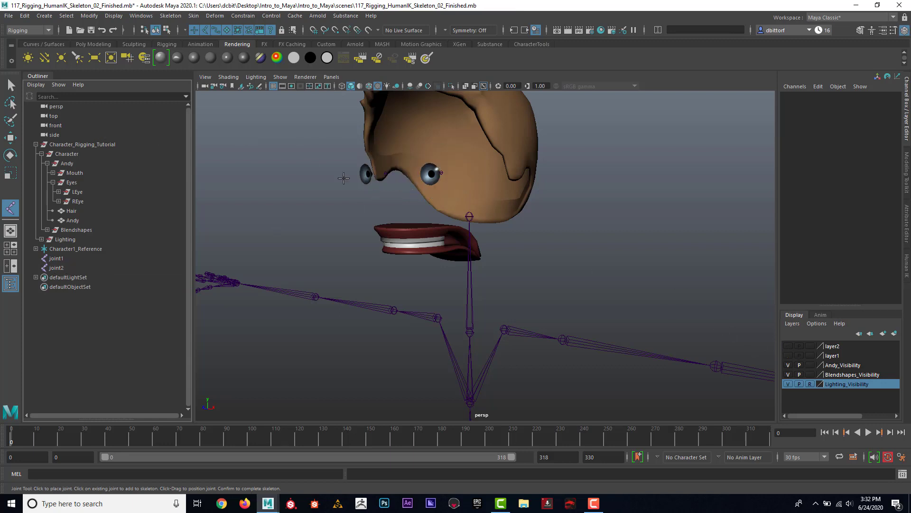
pyautogui.click(11, 138)
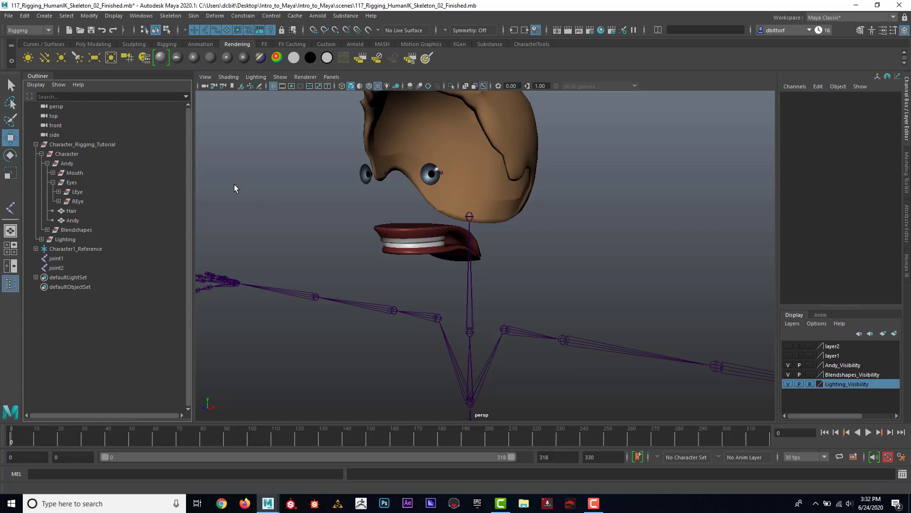
pyautogui.keyDown('alt'); pyautogui.moveTo(307, 212); pyautogui.dragTo(332, 214, button='middle'); pyautogui.keyUp('alt')
pyautogui.click(10, 85)
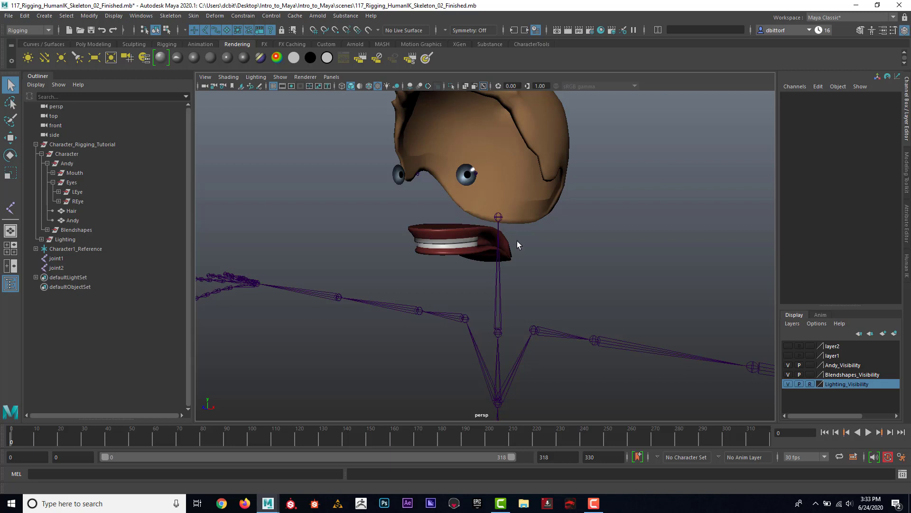
pyautogui.click(788, 365)
pyautogui.click(788, 365)
pyautogui.click(340, 77)
pyautogui.click(432, 96)
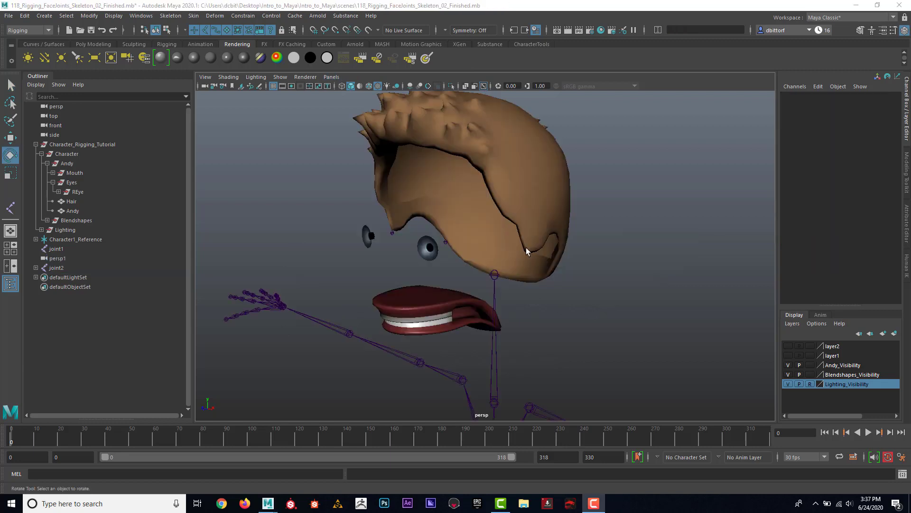
# Parent joint2, the character's left eye joint, to the Character1_Head joint.
pyautogui.keyDown('alt'); pyautogui.moveTo(423, 247); pyautogui.dragTo(408, 249); pyautogui.keyUp('alt')
pyautogui.keyDown('alt'); pyautogui.moveTo(425, 250); pyautogui.dragTo(468, 248, button='right'); pyautogui.keyUp('alt')
pyautogui.click(415, 241)
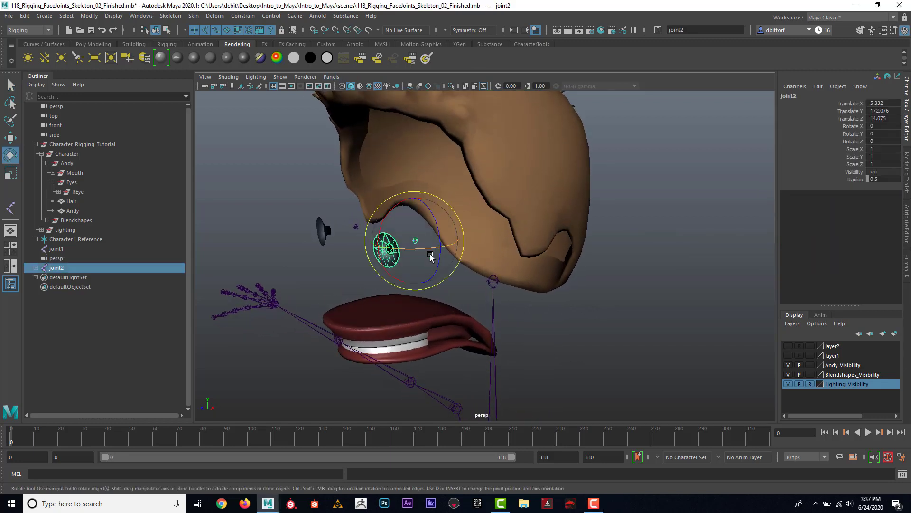
pyautogui.click(490, 279)
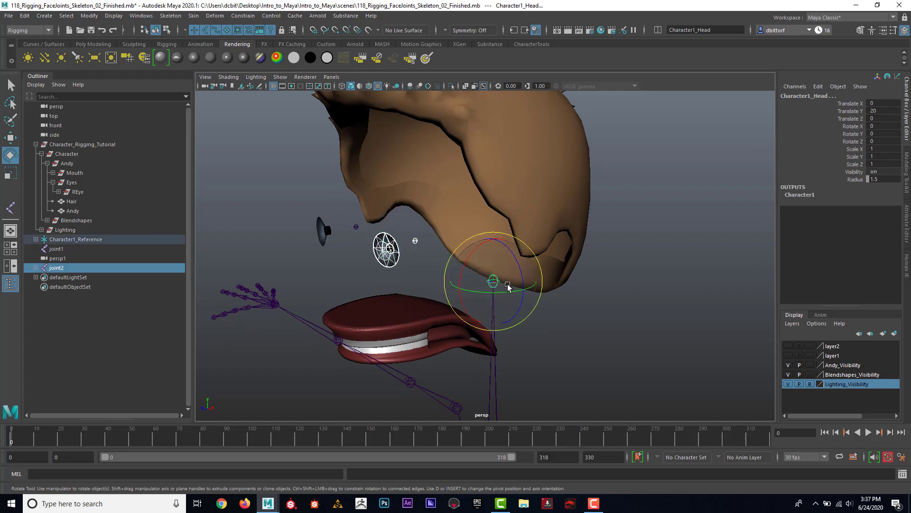
pyautogui.press('p')
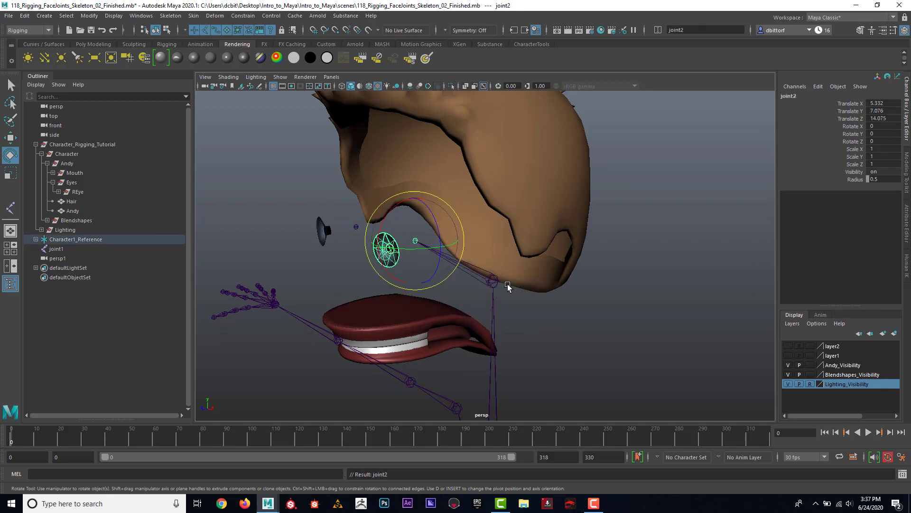
# Parent joint1, the character's right eye joint, to the Character1_Head joint and clear the selection.
pyautogui.keyDown('alt'); pyautogui.moveTo(358, 250); pyautogui.dragTo(378, 258); pyautogui.keyUp('alt')
pyautogui.click(383, 248)
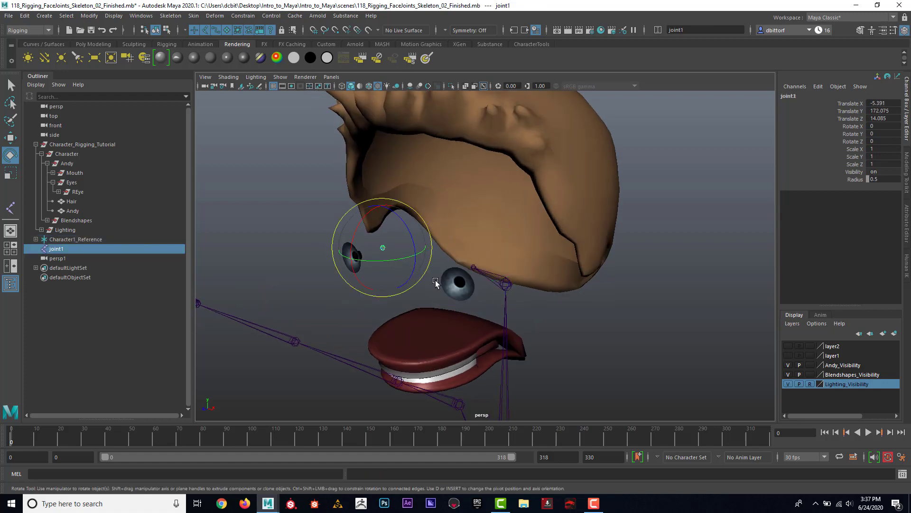
pyautogui.keyDown('alt'); pyautogui.moveTo(484, 280); pyautogui.dragTo(462, 281); pyautogui.keyUp('alt')
pyautogui.keyDown('shift'); pyautogui.click(497, 281); pyautogui.keyUp('shift')
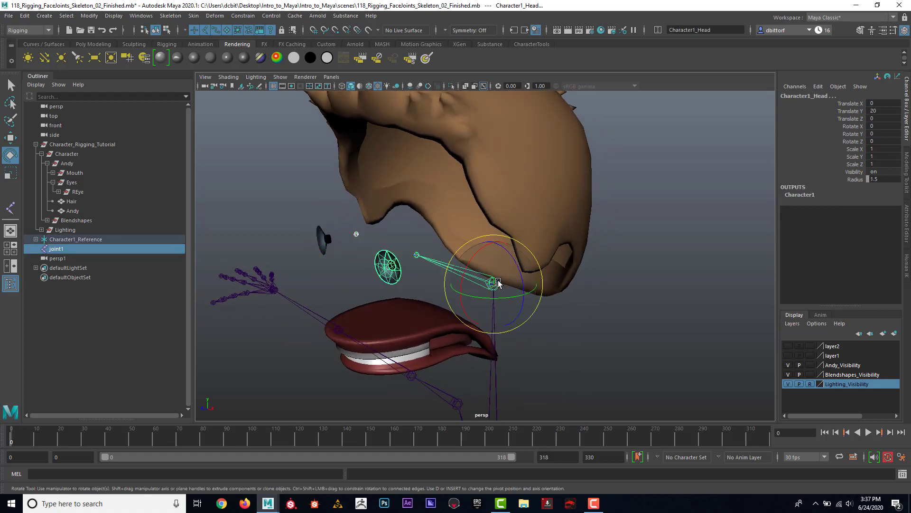
pyautogui.press('p')
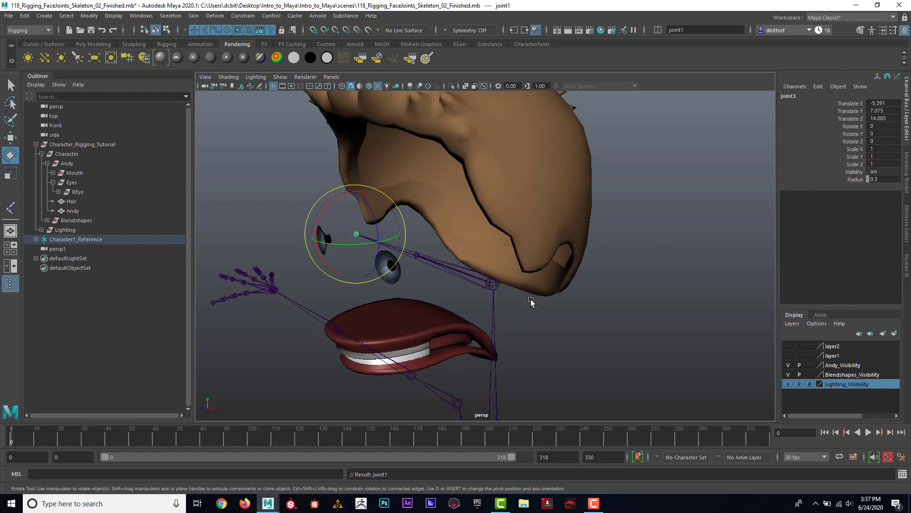
pyautogui.click(535, 298)
# Display the layer2 eyeballs and select the REye group to examine its pivot against the joint inside the eye.
pyautogui.keyDown('alt'); pyautogui.moveTo(517, 306); pyautogui.dragTo(410, 258); pyautogui.keyUp('alt')
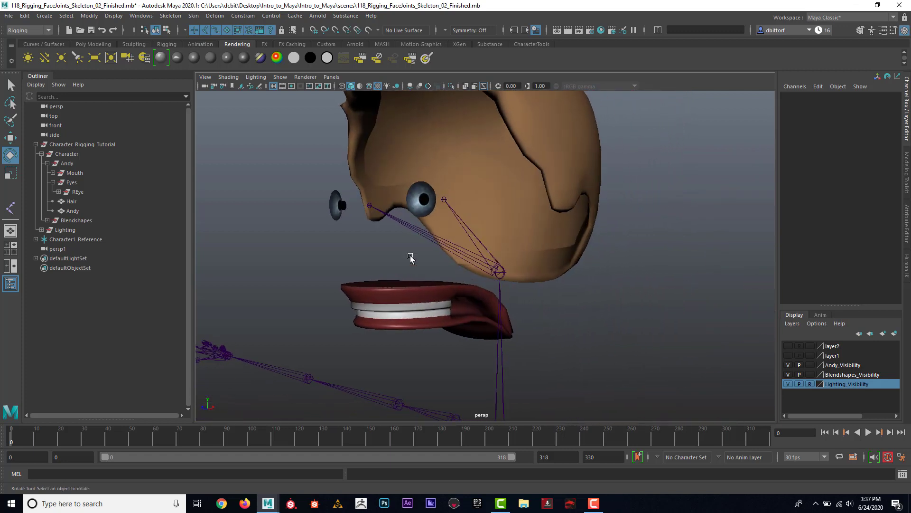
pyautogui.click(788, 345)
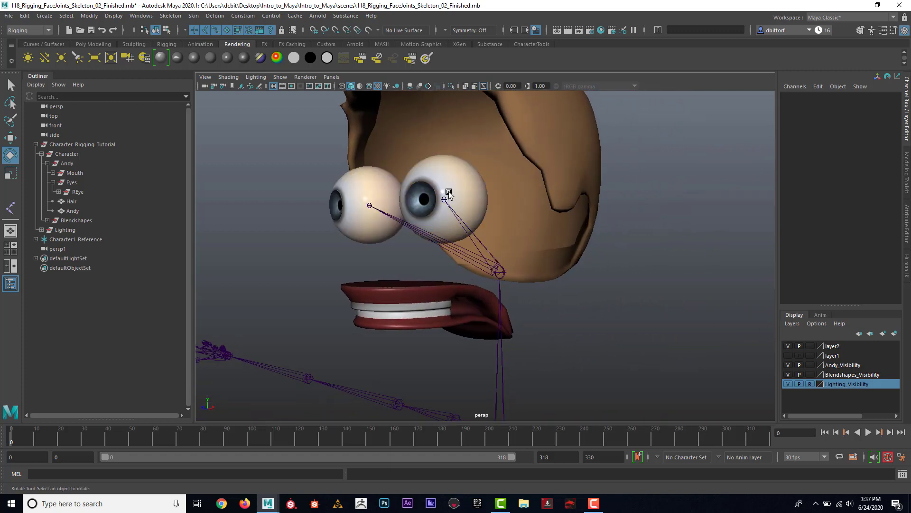
pyautogui.click(78, 192)
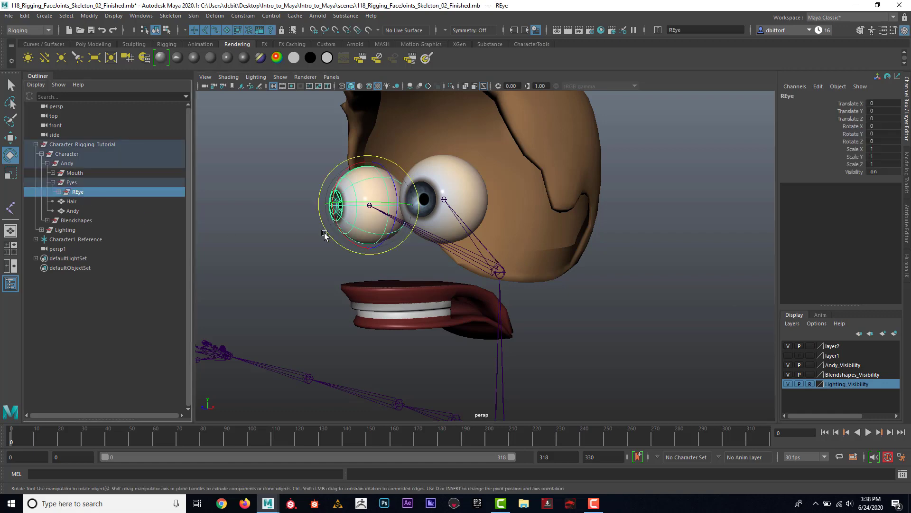
pyautogui.keyDown('alt'); pyautogui.moveTo(325, 236); pyautogui.dragTo(340, 235); pyautogui.keyUp('alt')
pyautogui.keyDown('alt'); pyautogui.moveTo(340, 234); pyautogui.dragTo(371, 230, button='right'); pyautogui.keyUp('alt')
pyautogui.keyDown('alt'); pyautogui.moveTo(371, 230); pyautogui.dragTo(414, 267, button='middle'); pyautogui.keyUp('alt')
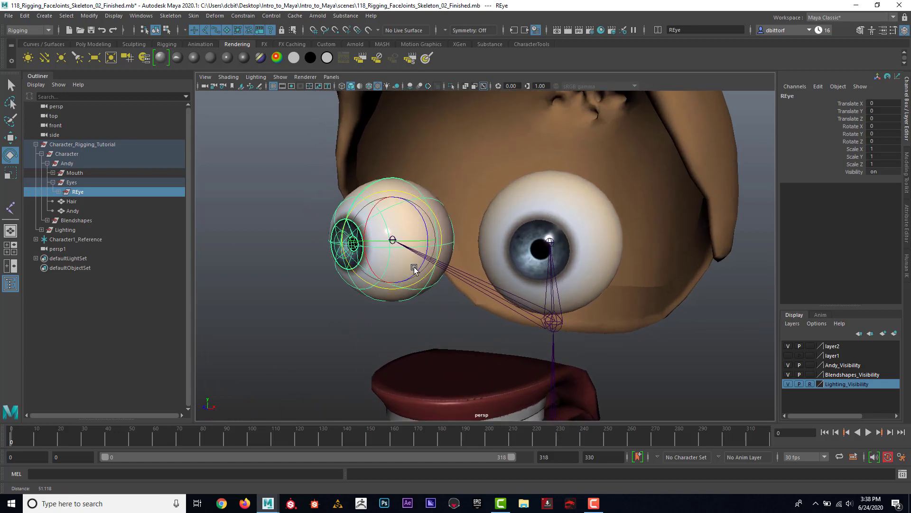
pyautogui.keyDown('alt'); pyautogui.moveTo(414, 267); pyautogui.dragTo(448, 272, button='right'); pyautogui.keyUp('alt')
pyautogui.keyDown('alt'); pyautogui.moveTo(448, 272); pyautogui.dragTo(477, 292, button='middle'); pyautogui.keyUp('alt')
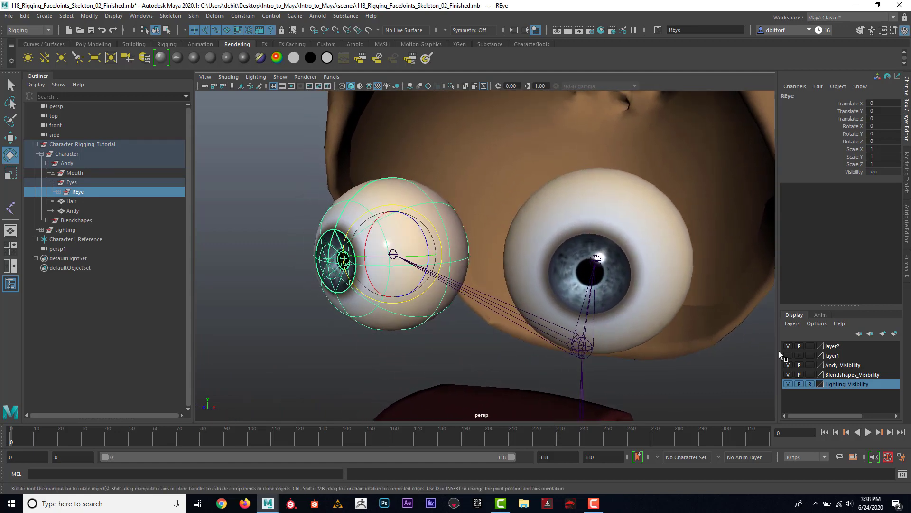
# Try to parent joint1 to the REye group, then undo the parenting and clear the selection.
pyautogui.click(788, 344)
pyautogui.keyDown('alt'); pyautogui.moveTo(343, 260); pyautogui.dragTo(356, 280, button='middle'); pyautogui.keyUp('alt')
pyautogui.keyDown('alt'); pyautogui.moveTo(356, 280); pyautogui.dragTo(389, 341, button='right'); pyautogui.keyUp('alt')
pyautogui.click(388, 333)
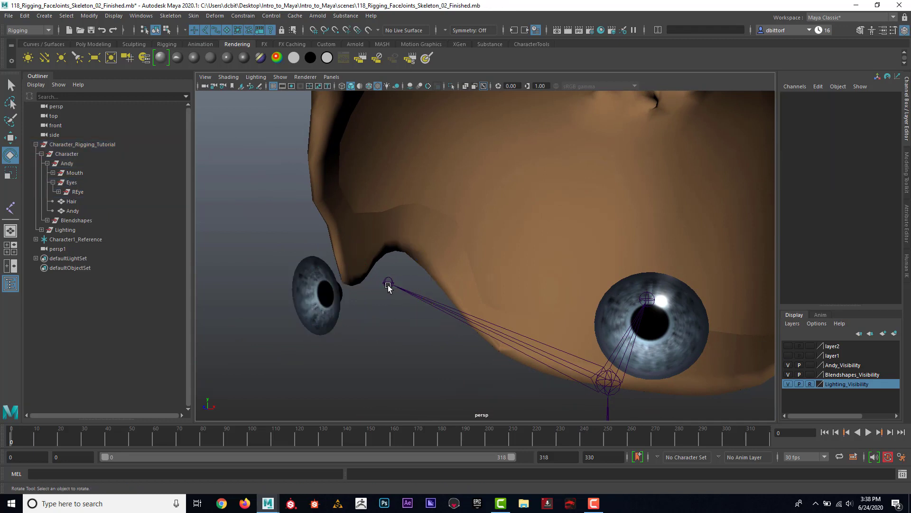
pyautogui.click(389, 282)
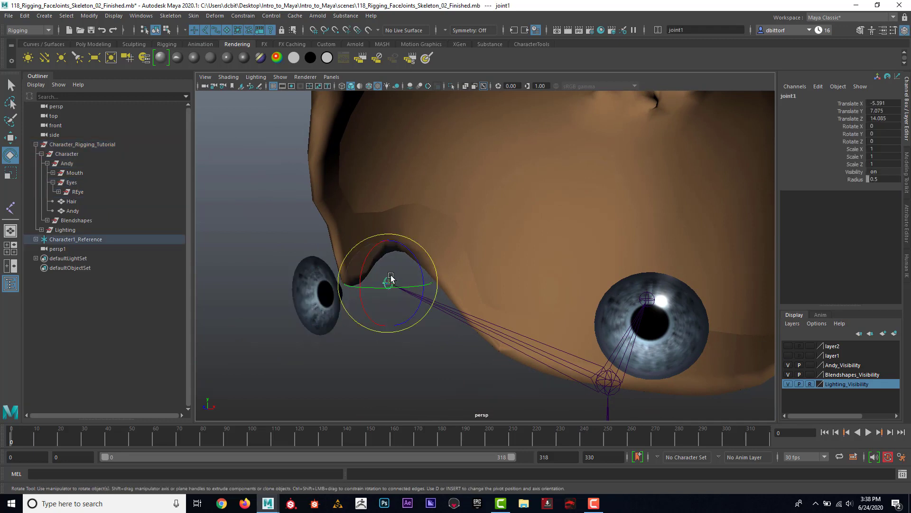
pyautogui.click(78, 192)
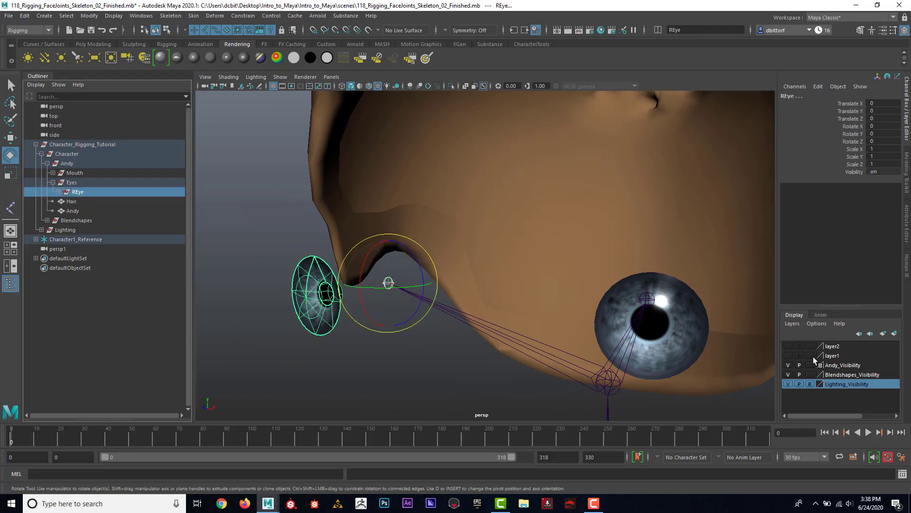
pyautogui.click(788, 346)
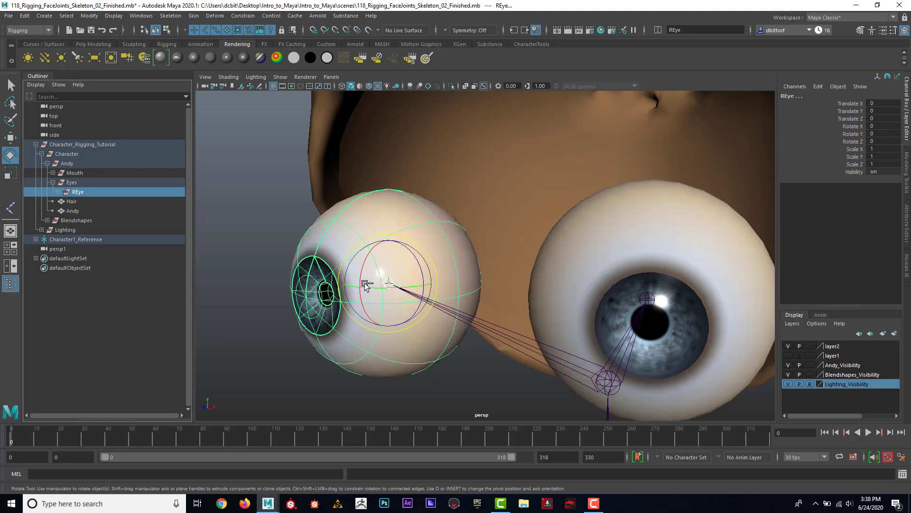
pyautogui.press('Down')
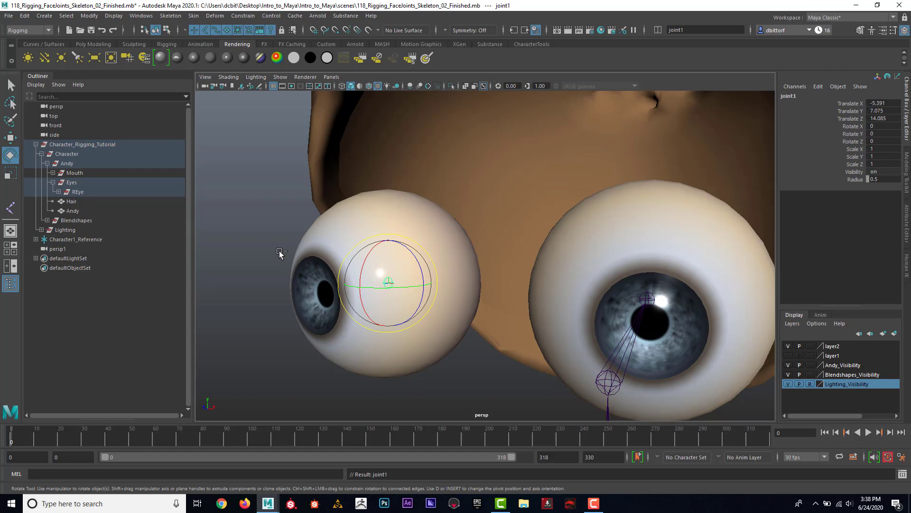
pyautogui.press('Up')
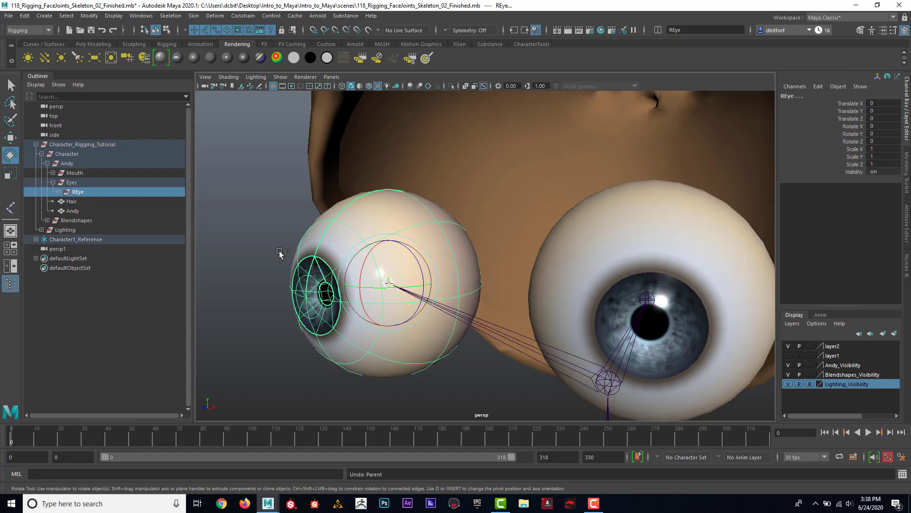
pyautogui.click(229, 249)
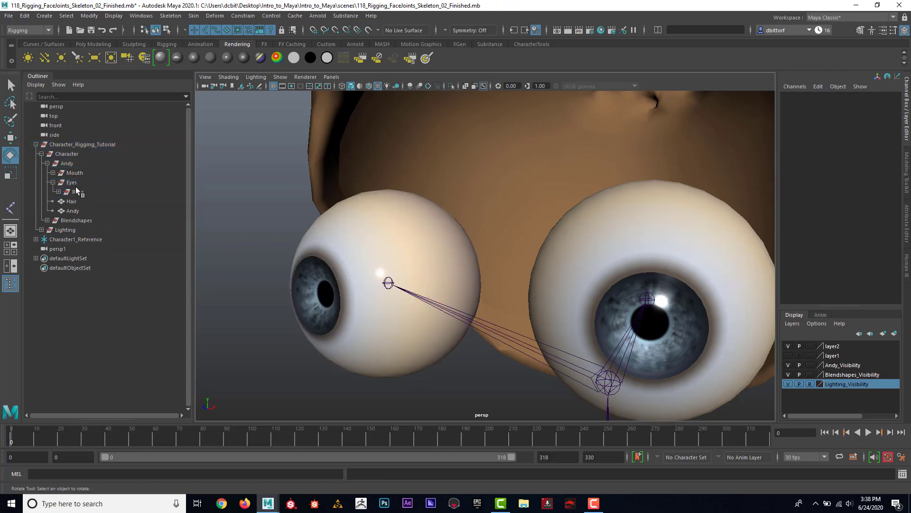
# Parent the REye group to joint1, hiding the layer2 eyeballs to reach the joint inside the character's right eye.
pyautogui.click(78, 192)
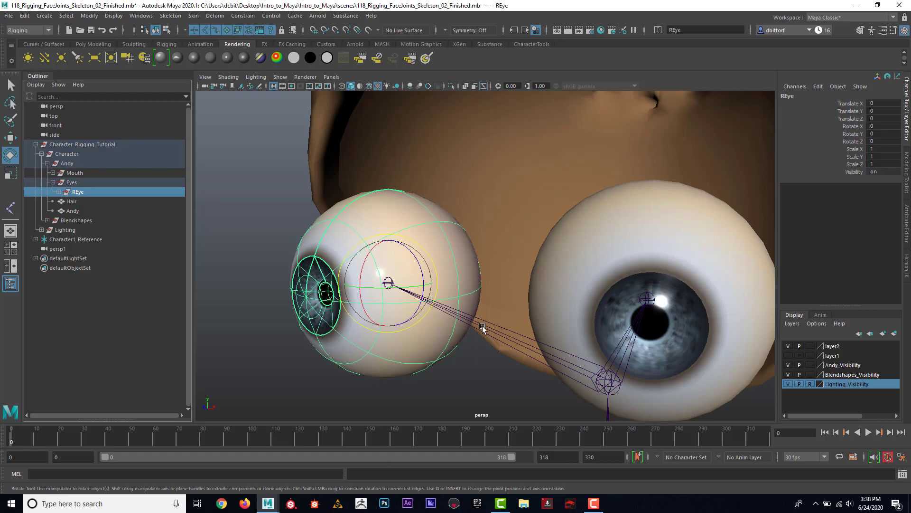
pyautogui.keyDown('alt'); pyautogui.moveTo(362, 289); pyautogui.dragTo(406, 289, button='right'); pyautogui.keyUp('alt')
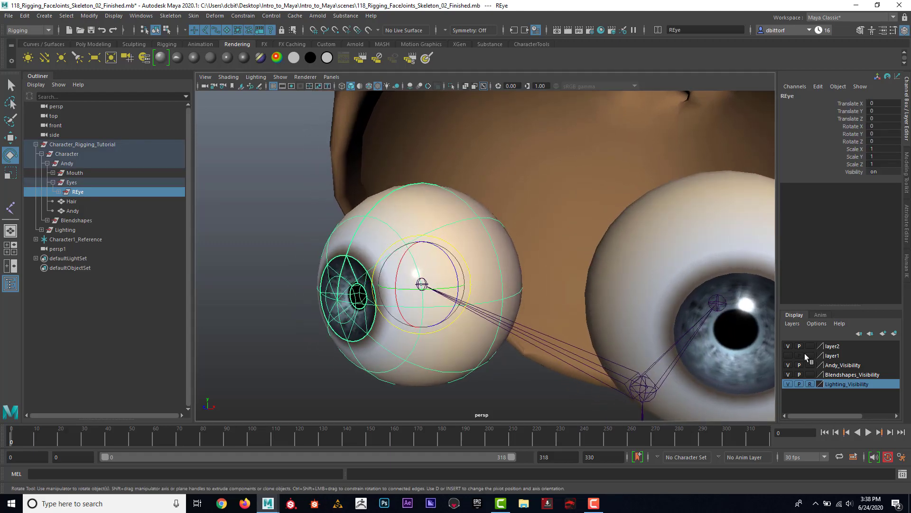
pyautogui.click(789, 345)
pyautogui.keyDown('alt'); pyautogui.moveTo(334, 277); pyautogui.dragTo(351, 274, button='middle'); pyautogui.keyUp('alt')
pyautogui.keyDown('alt'); pyautogui.moveTo(351, 274); pyautogui.dragTo(464, 269); pyautogui.keyUp('alt')
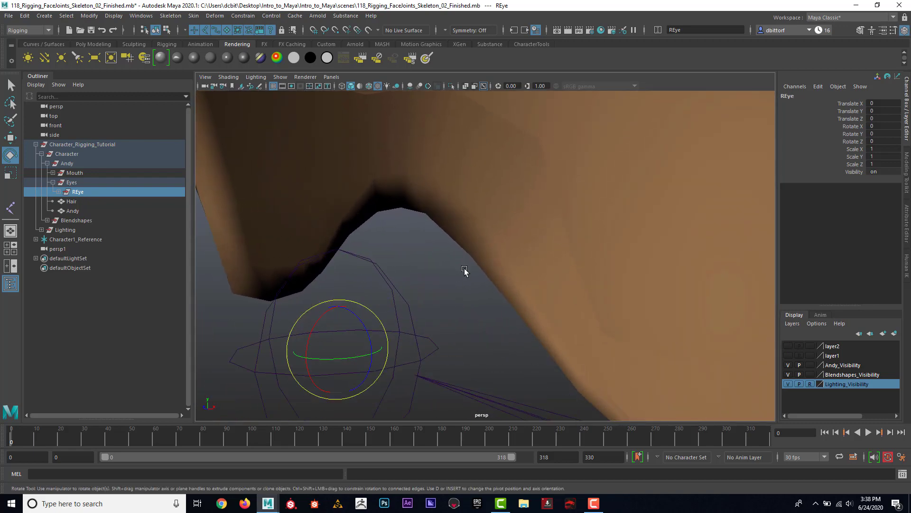
pyautogui.keyDown('shift'); pyautogui.click(384, 273); pyautogui.keyUp('shift')
pyautogui.press('f')
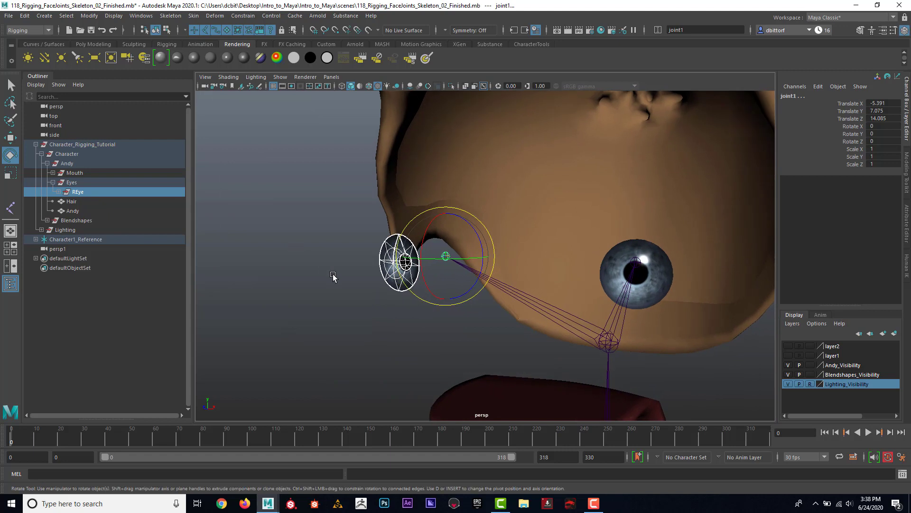
pyautogui.press('p')
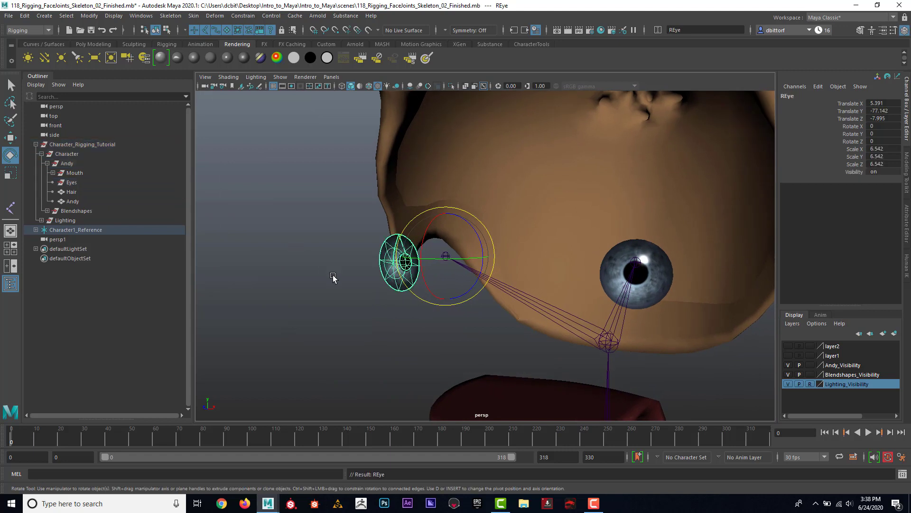
# Select the Character1_Head joint and display the layer2 eyeballs to inspect the hierarchy of both eyes.
pyautogui.click(315, 285)
pyautogui.click(609, 336)
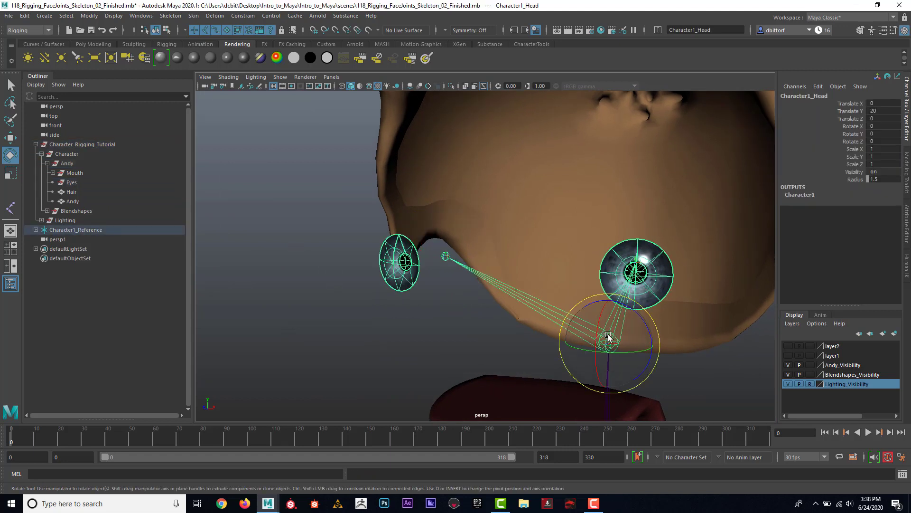
pyautogui.keyDown('alt'); pyautogui.moveTo(606, 264); pyautogui.dragTo(464, 252); pyautogui.keyUp('alt')
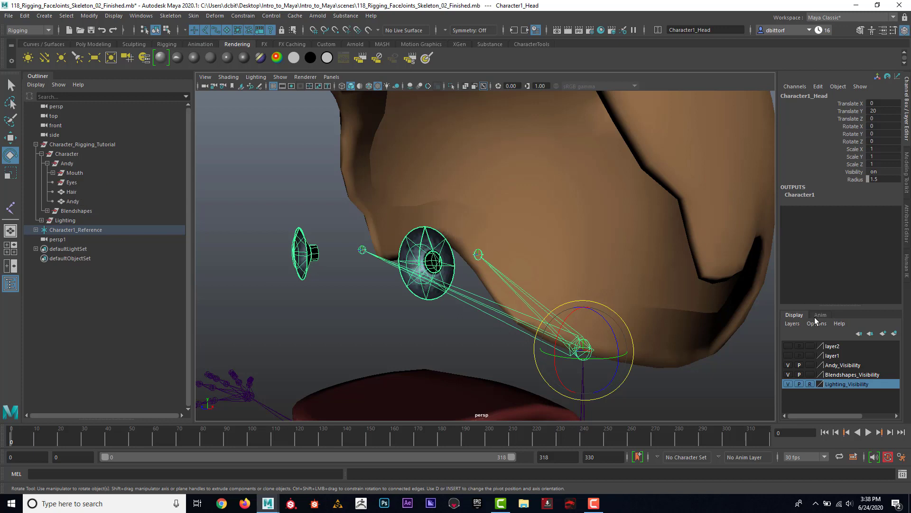
pyautogui.click(787, 346)
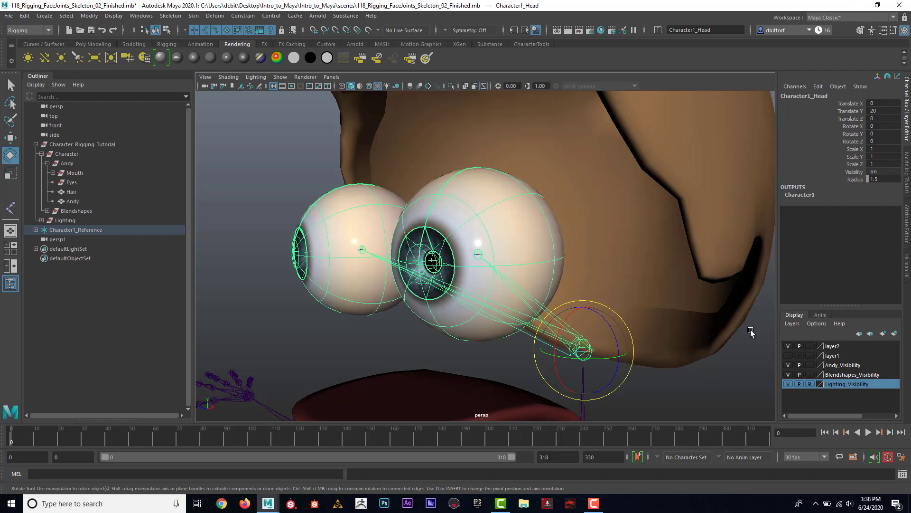
# Select the LEye group together with joint2, hiding and redisplaying the layer2 eyeballs, to review the left eye's link to its joint.
pyautogui.click(469, 230)
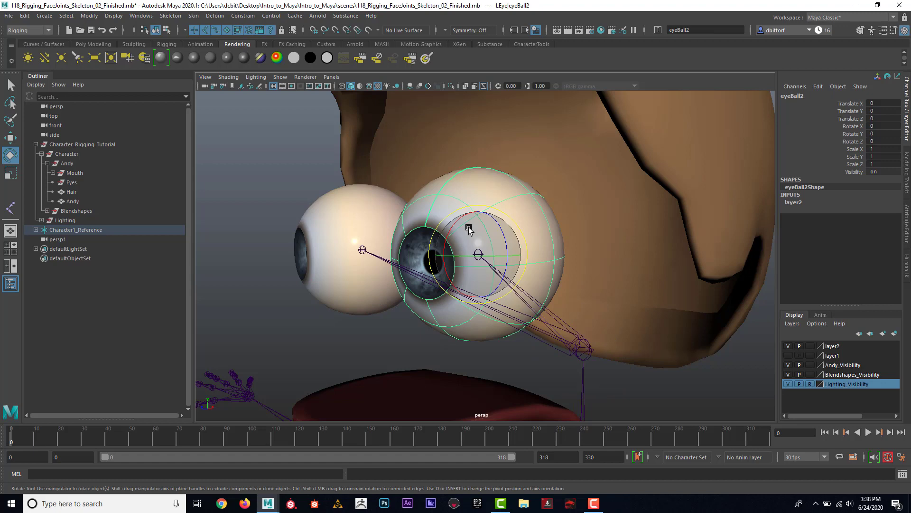
pyautogui.press('Up')
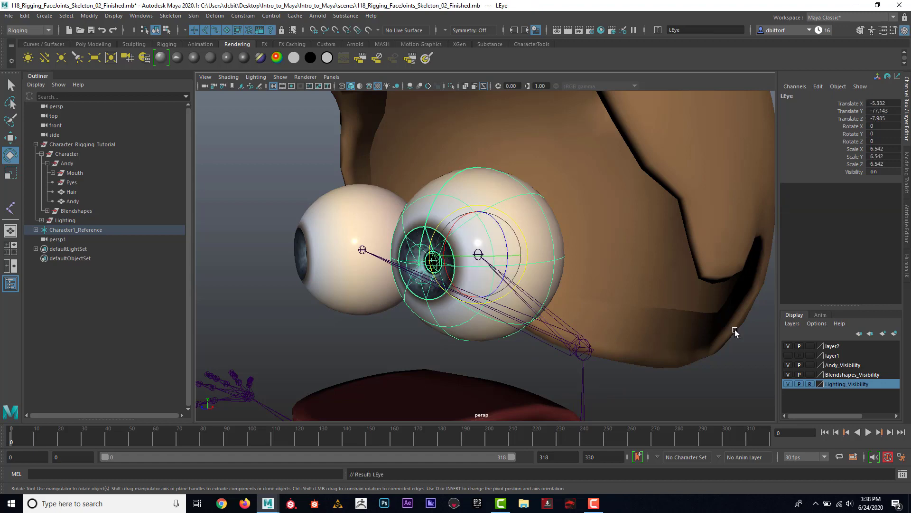
pyautogui.click(788, 346)
pyautogui.scroll(6, 611, 302)
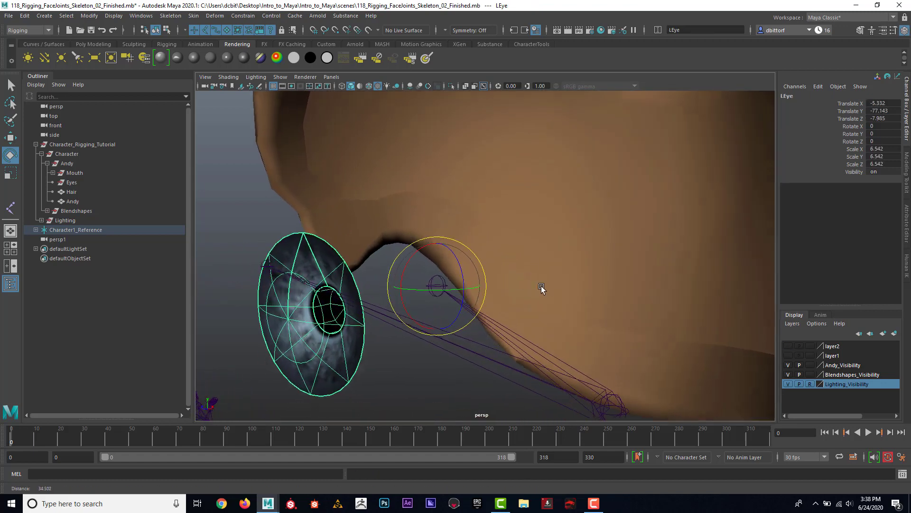
pyautogui.keyDown('alt'); pyautogui.moveTo(571, 284); pyautogui.dragTo(444, 241); pyautogui.keyUp('alt')
pyautogui.scroll(3, 427, 258)
pyautogui.click(458, 231)
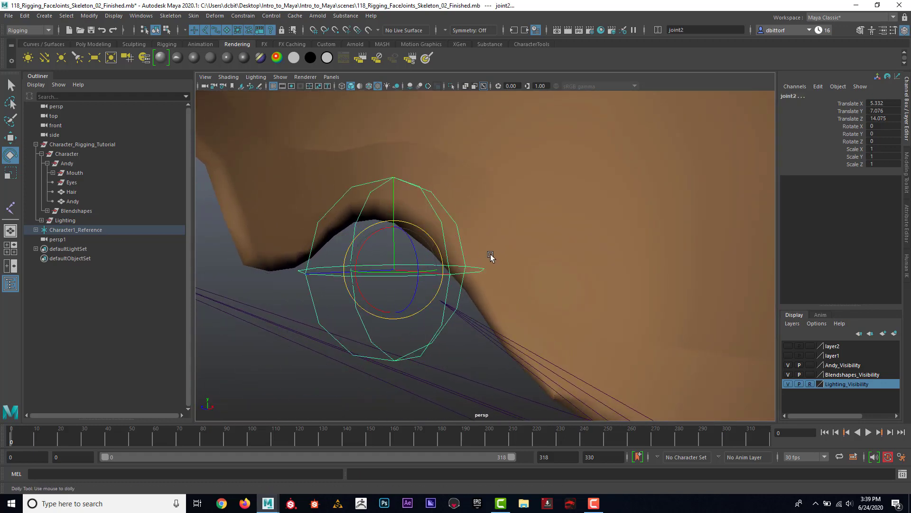
pyautogui.press('f')
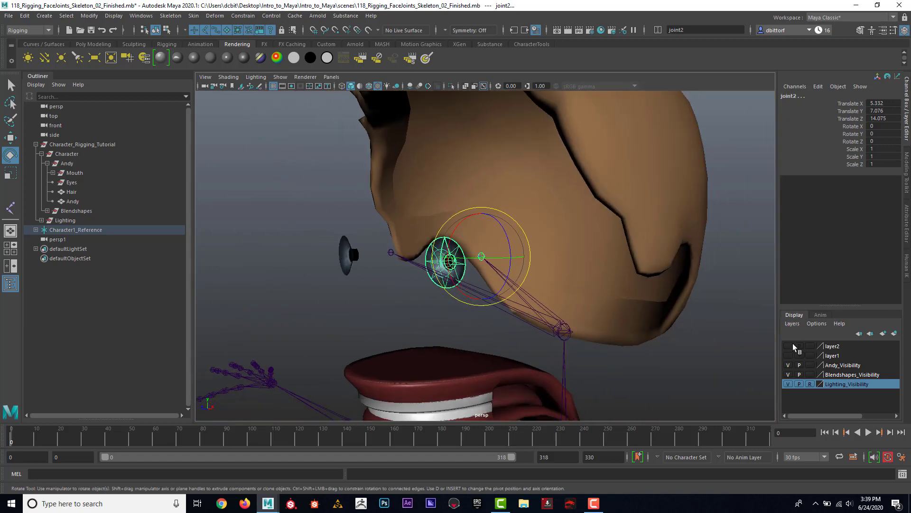
pyautogui.click(788, 346)
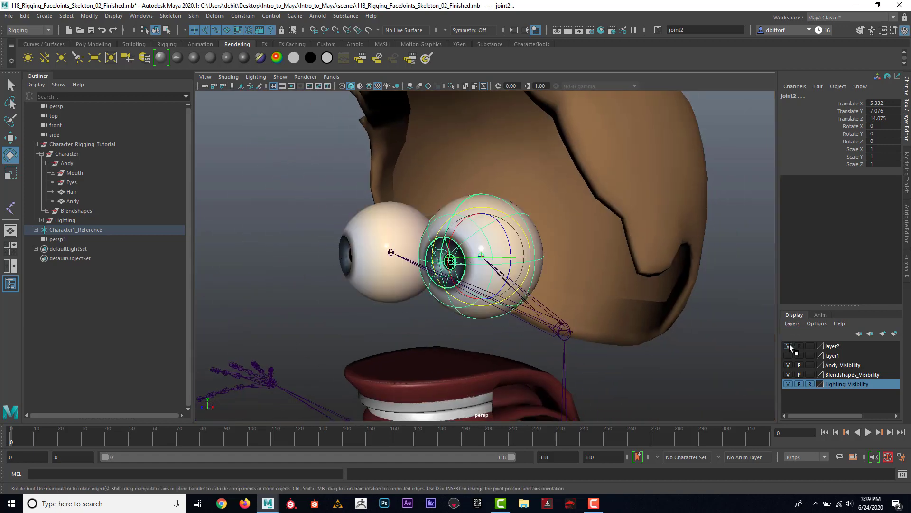
# Test-rotate the Character1_Head joint to check the eyes' attachment, undo the rotation and clear the selection.
pyautogui.click(374, 303)
pyautogui.click(570, 328)
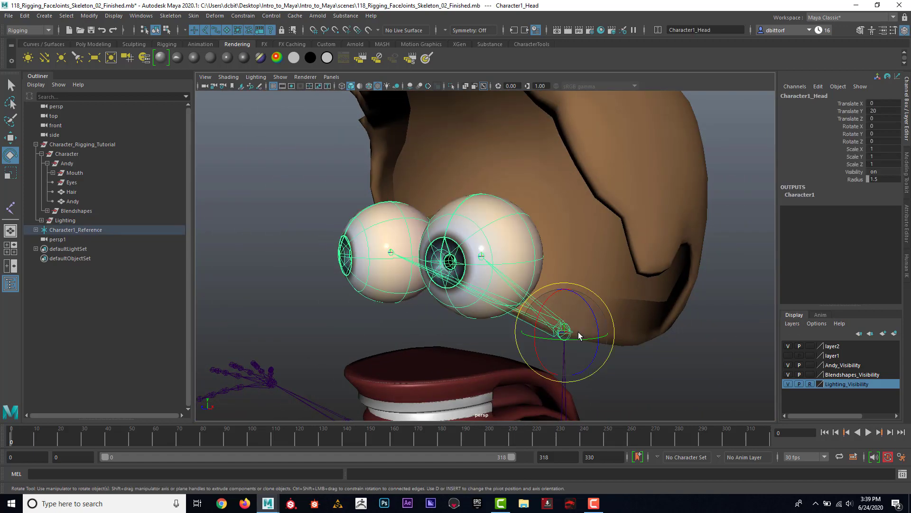
pyautogui.keyDown('alt'); pyautogui.moveTo(578, 331); pyautogui.dragTo(501, 292); pyautogui.keyUp('alt')
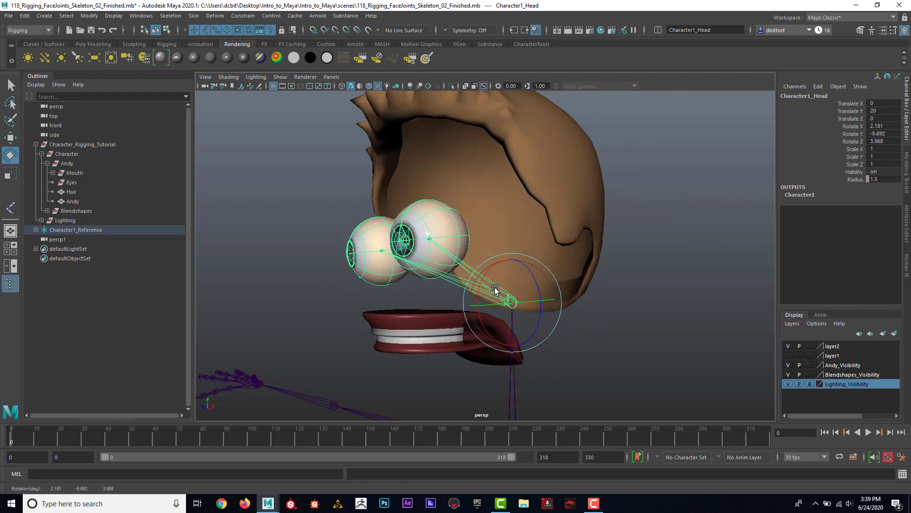
pyautogui.hotkey('ctrl', 'z')
pyautogui.click(350, 287)
# Parent the Hair mesh to the Character1_Head joint.
pyautogui.keyDown('alt'); pyautogui.moveTo(460, 272); pyautogui.dragTo(438, 271, button='right'); pyautogui.keyUp('alt')
pyautogui.moveTo(438, 271)
pyautogui.keyDown('alt'); pyautogui.mouseDown()
pyautogui.moveTo(556, 275)
pyautogui.moveTo(481, 257)
pyautogui.moveTo(400, 269)
pyautogui.moveTo(446, 273)
pyautogui.mouseUp(); pyautogui.keyUp('alt')
pyautogui.click(522, 217)
pyautogui.keyDown('alt'); pyautogui.moveTo(515, 263); pyautogui.dragTo(508, 266); pyautogui.keyUp('alt')
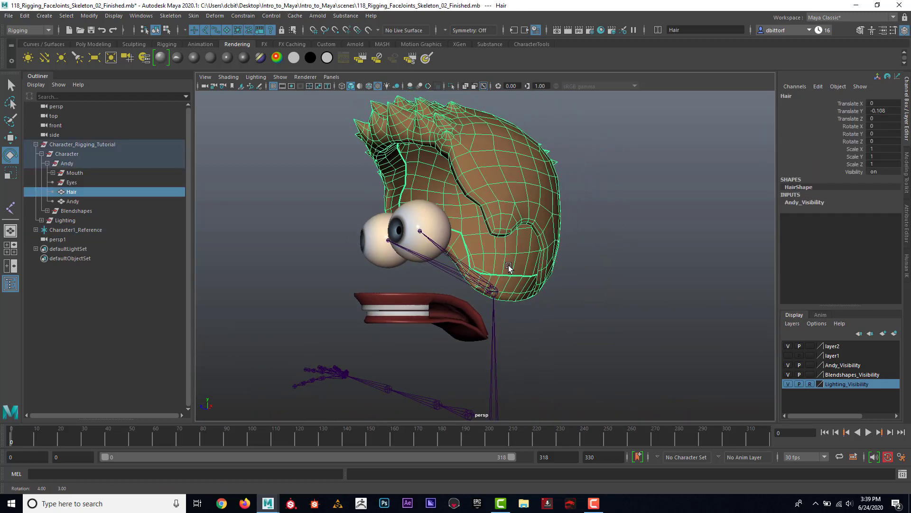
pyautogui.keyDown('alt'); pyautogui.moveTo(509, 266); pyautogui.dragTo(507, 297, button='right'); pyautogui.keyUp('alt')
pyautogui.keyDown('shift'); pyautogui.click(498, 297); pyautogui.keyUp('shift')
pyautogui.keyDown('alt'); pyautogui.moveTo(522, 307); pyautogui.dragTo(507, 306); pyautogui.keyUp('alt')
pyautogui.press('p')
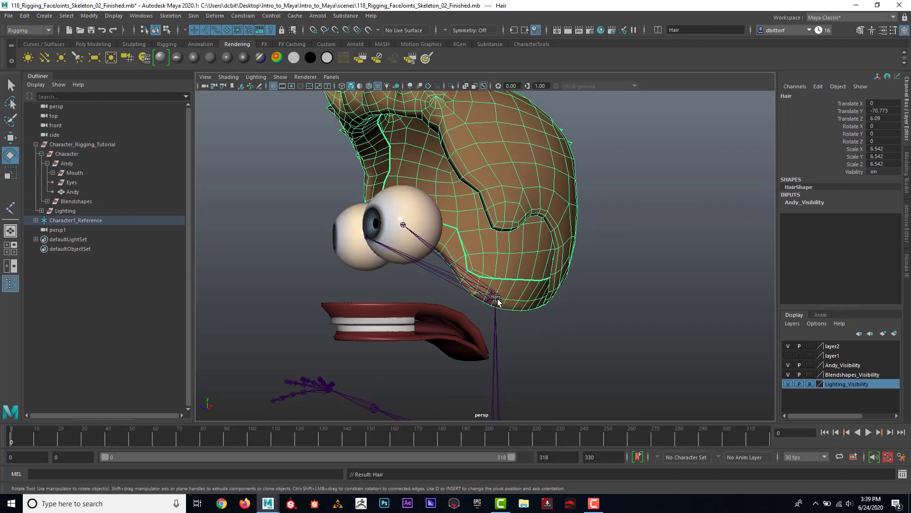
# Test-rotate the Character1_Head joint to check the hair's attachment, undo the rotation and deselect everything.
pyautogui.click(495, 298)
pyautogui.moveTo(479, 274)
pyautogui.mouseDown()
pyautogui.moveTo(503, 272)
pyautogui.moveTo(489, 258)
pyautogui.moveTo(474, 261)
pyautogui.moveTo(487, 270)
pyautogui.mouseUp()
pyautogui.hotkey('ctrl', 'z')
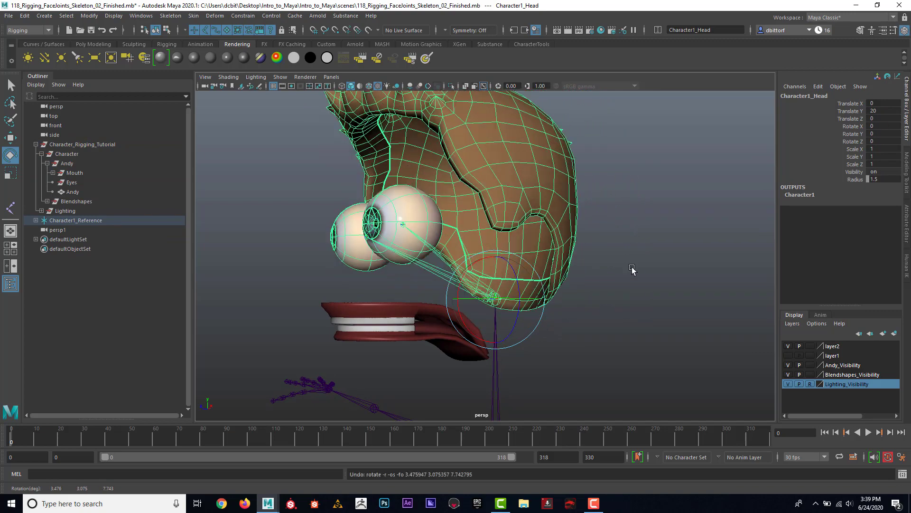
pyautogui.click(607, 258)
pyautogui.moveTo(607, 258)
pyautogui.keyDown('alt'); pyautogui.mouseDown()
pyautogui.moveTo(655, 271)
pyautogui.moveTo(635, 279)
pyautogui.moveTo(605, 267)
pyautogui.mouseUp(); pyautogui.keyUp('alt')
pyautogui.click(595, 243)
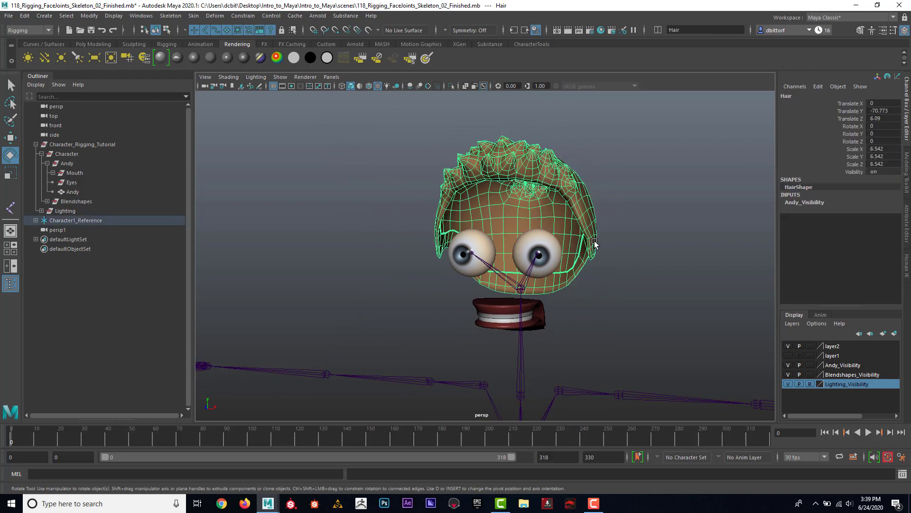
pyautogui.click(648, 262)
# In the side view, create a two-joint chain from the Character1_Head joint, placed above the back of the mouth and at the upper lip's front.
pyautogui.keyDown('alt'); pyautogui.moveTo(626, 290); pyautogui.dragTo(612, 262, button='middle'); pyautogui.keyUp('alt')
pyautogui.keyDown('alt'); pyautogui.moveTo(612, 261); pyautogui.dragTo(503, 253); pyautogui.keyUp('alt')
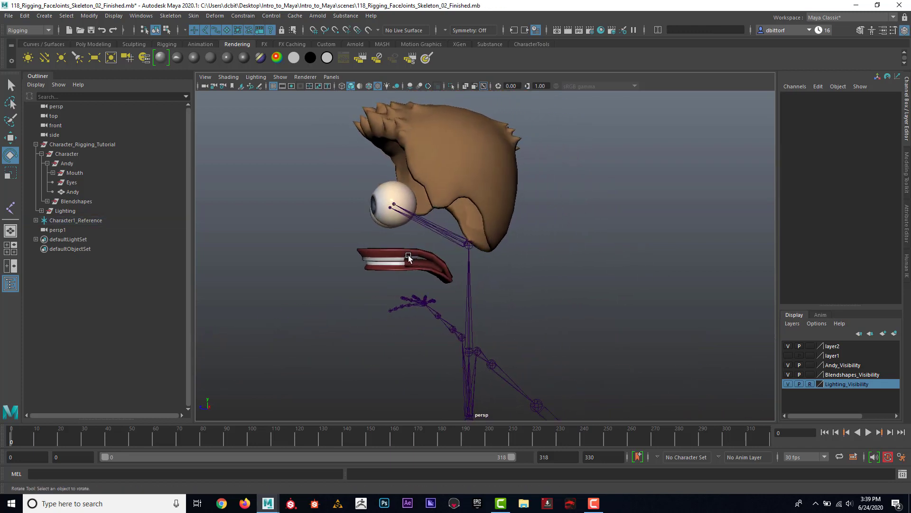
pyautogui.click(14, 248)
pyautogui.press('space')
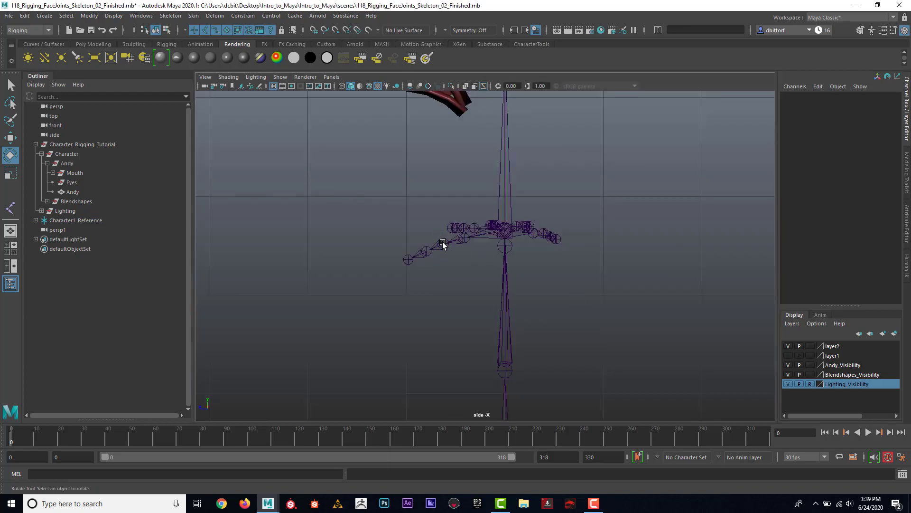
pyautogui.keyDown('alt'); pyautogui.moveTo(443, 246); pyautogui.dragTo(526, 398, button='middle'); pyautogui.keyUp('alt')
pyautogui.keyDown('alt'); pyautogui.moveTo(451, 271); pyautogui.dragTo(459, 328, button='middle'); pyautogui.keyUp('alt')
pyautogui.keyDown('alt'); pyautogui.moveTo(459, 327); pyautogui.dragTo(534, 320, button='right'); pyautogui.keyUp('alt')
pyautogui.keyDown('alt'); pyautogui.moveTo(534, 320); pyautogui.dragTo(528, 304, button='middle'); pyautogui.keyUp('alt')
pyautogui.scroll(1, 527, 304)
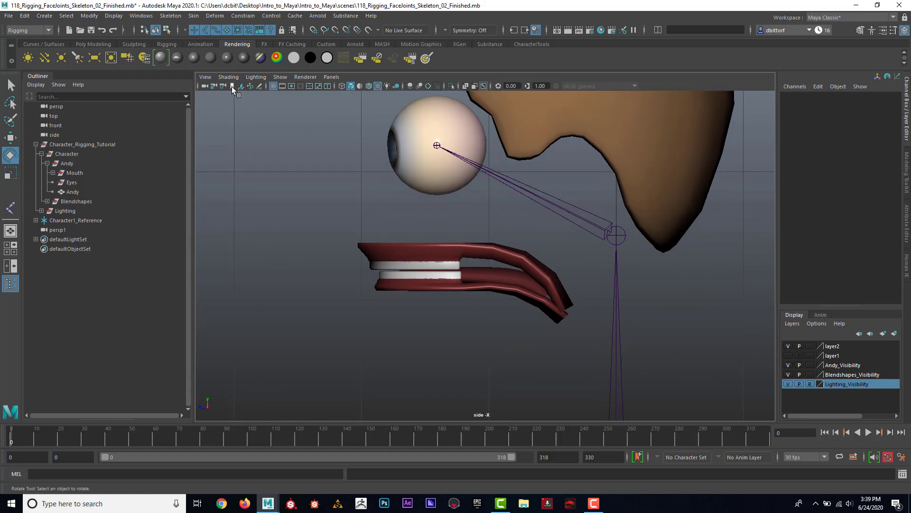
pyautogui.click(170, 16)
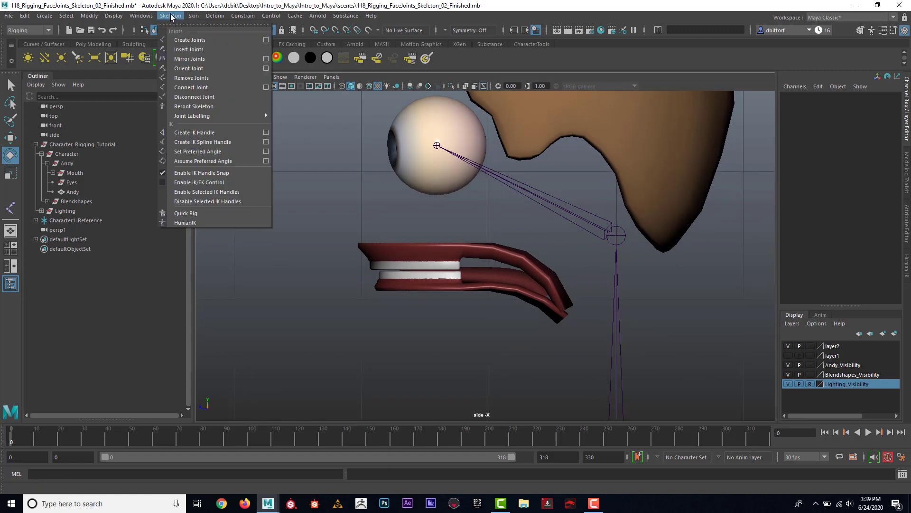
pyautogui.click(187, 41)
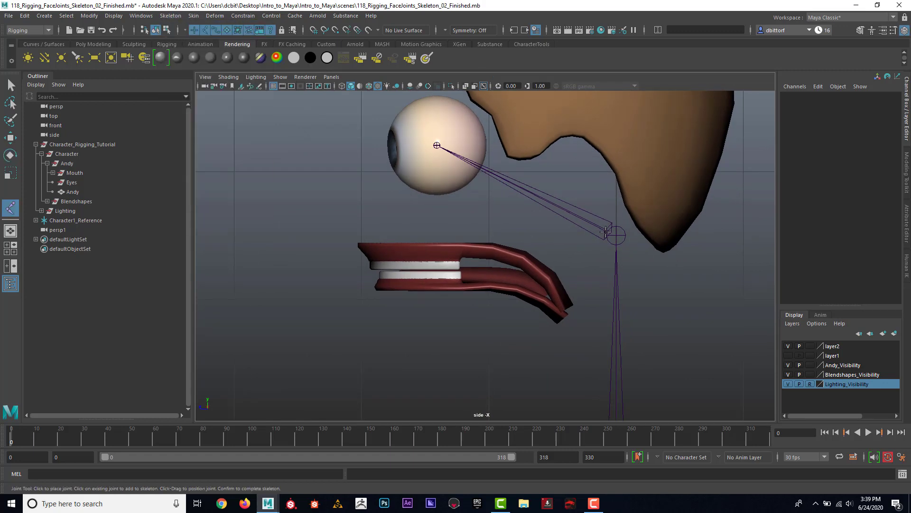
pyautogui.click(616, 235)
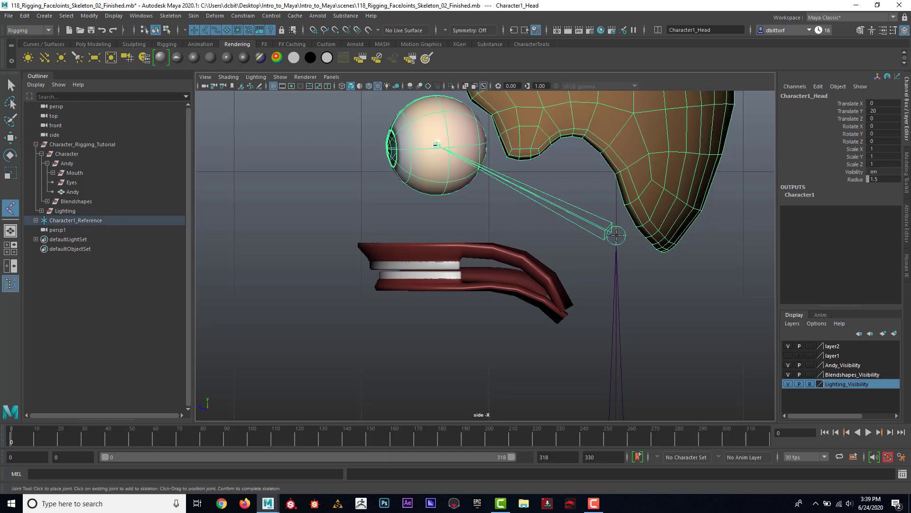
pyautogui.click(550, 245)
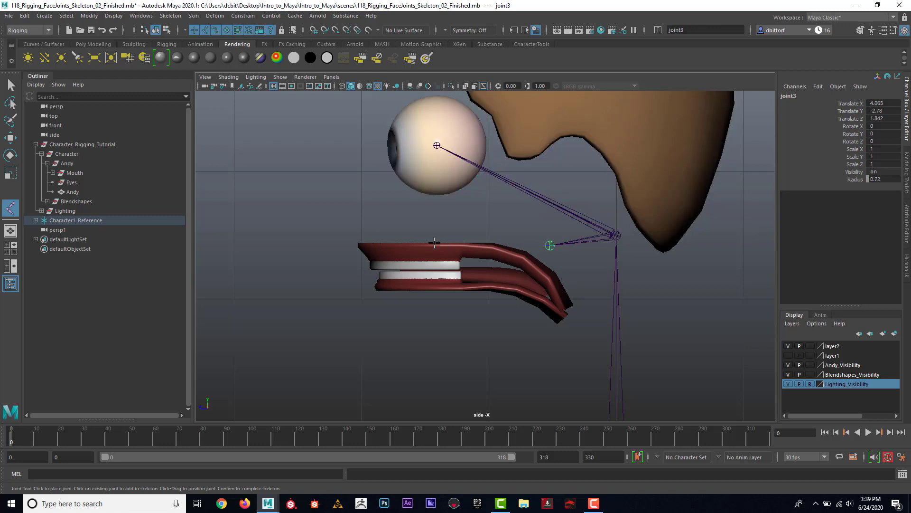
pyautogui.click(375, 240)
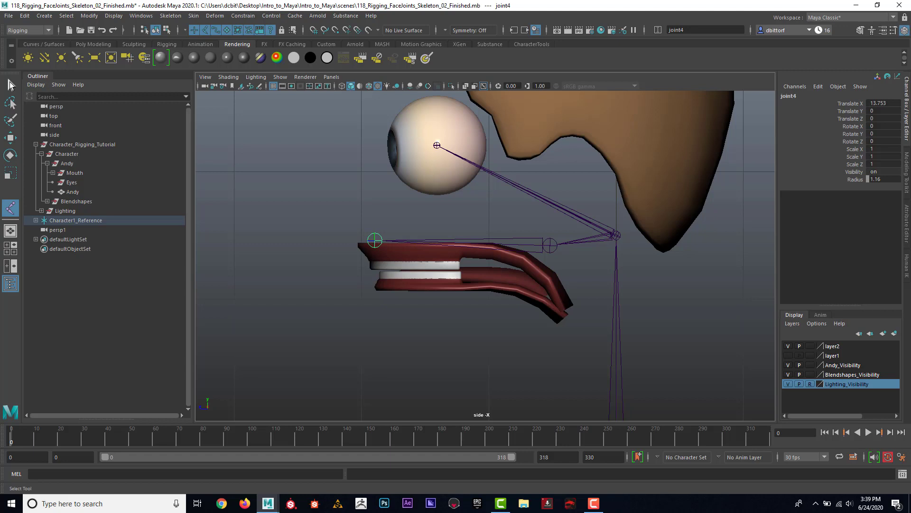
# Create a two-joint lower jaw chain from the joint above the back of the mouth, placed inside the mouth's rear and at the lower lip's front.
pyautogui.click(10, 84)
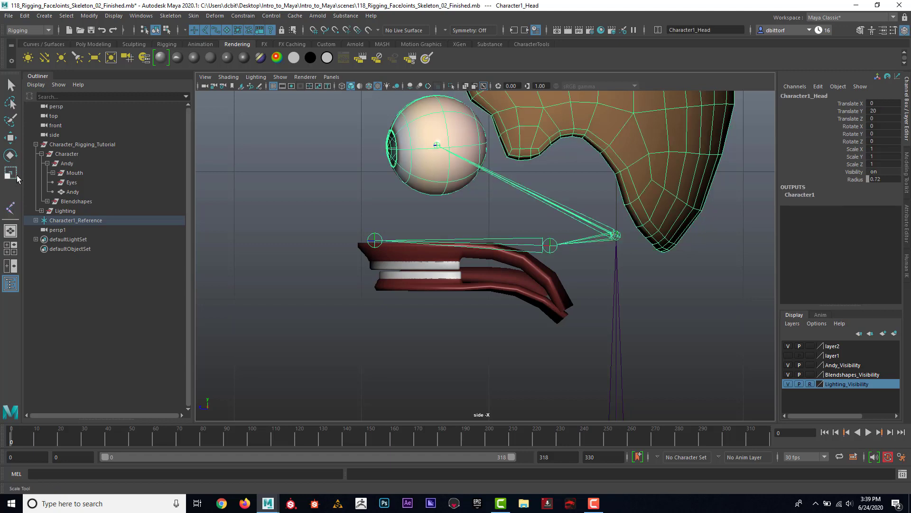
pyautogui.click(11, 207)
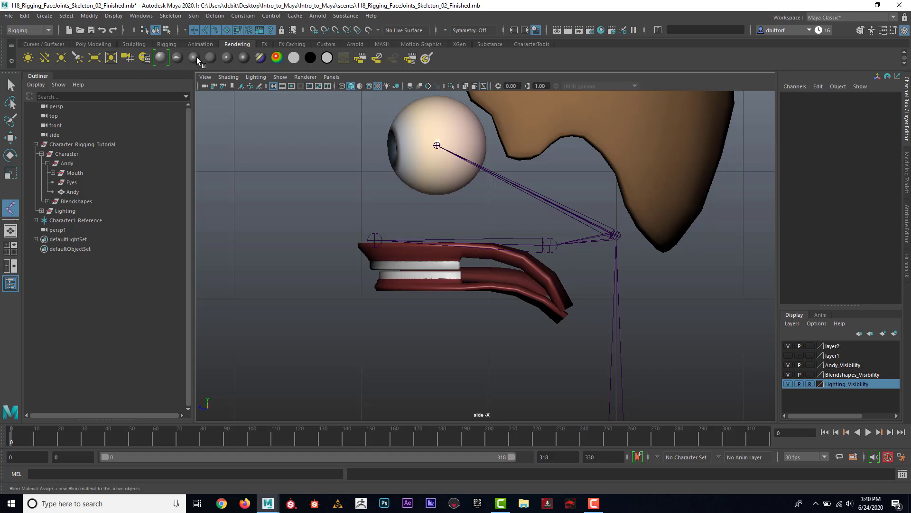
pyautogui.click(234, 17)
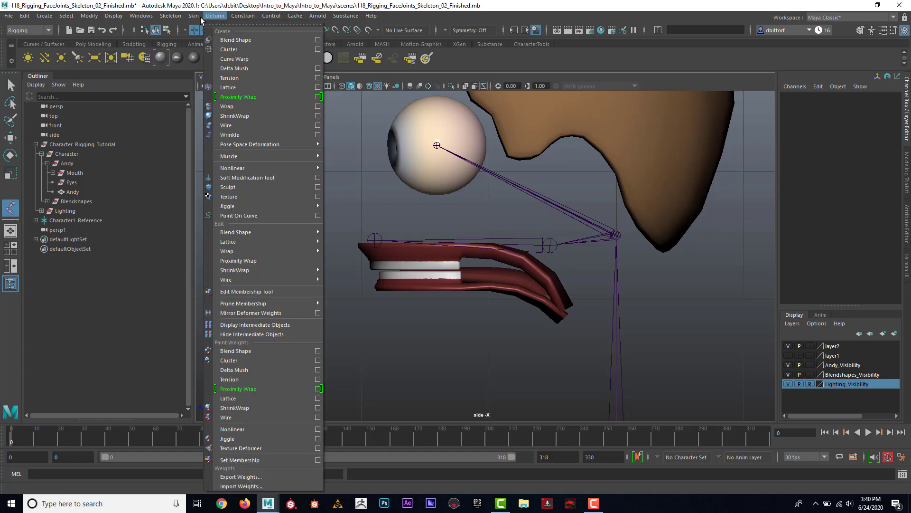
pyautogui.moveTo(170, 16)
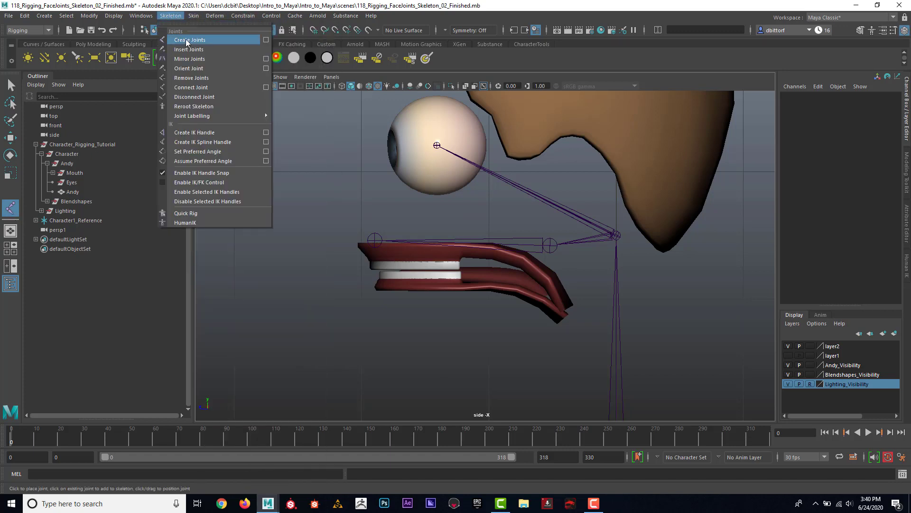
pyautogui.click(550, 246)
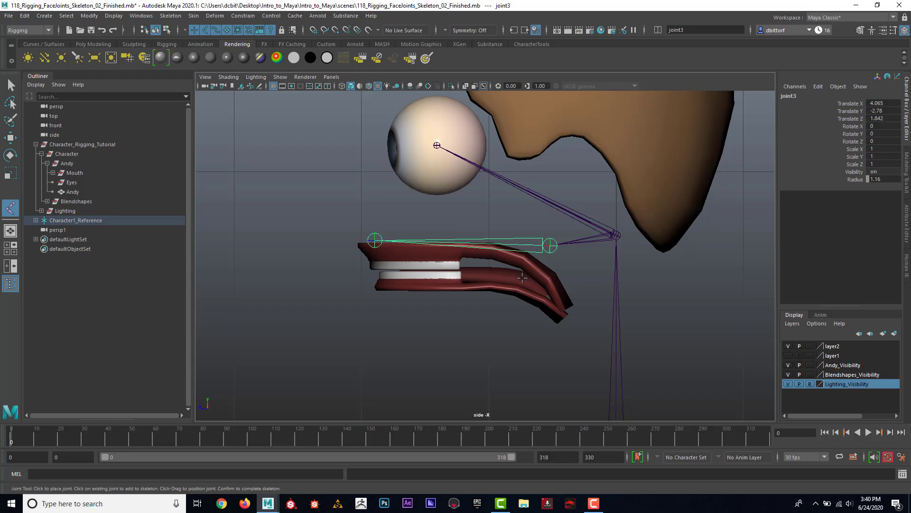
pyautogui.click(522, 278)
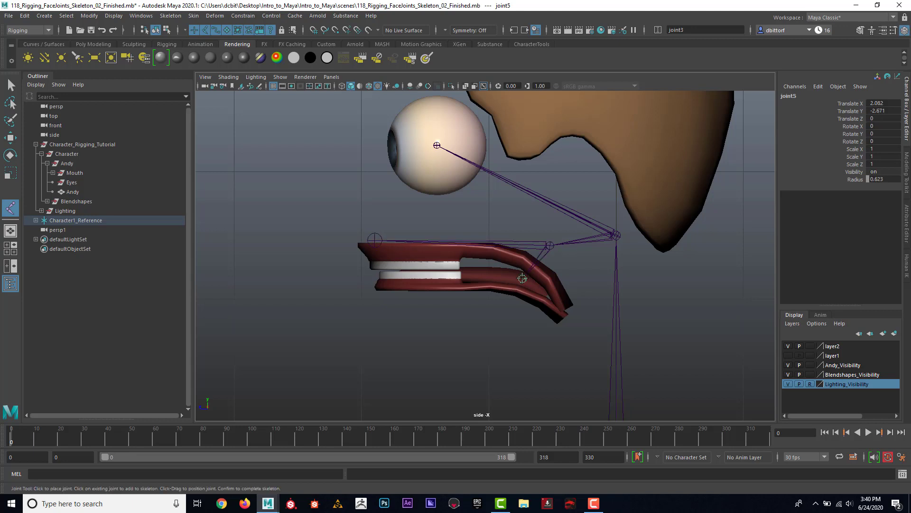
pyautogui.click(384, 289)
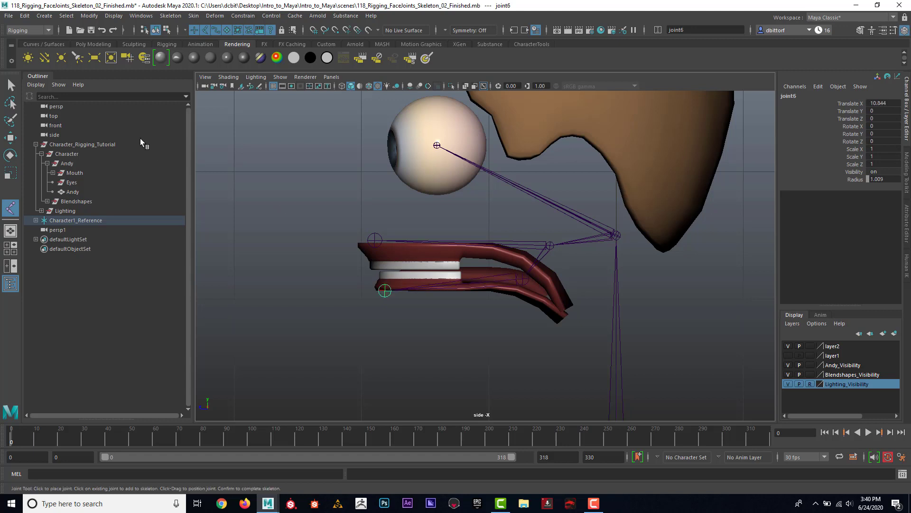
pyautogui.click(11, 85)
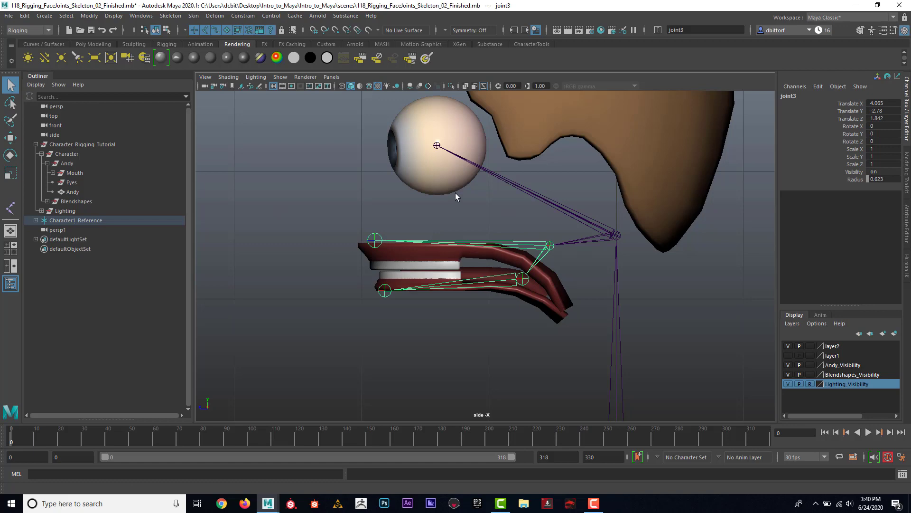
# Check the mouth joints' centring and placement in the top, front and side views.
pyautogui.press('space')
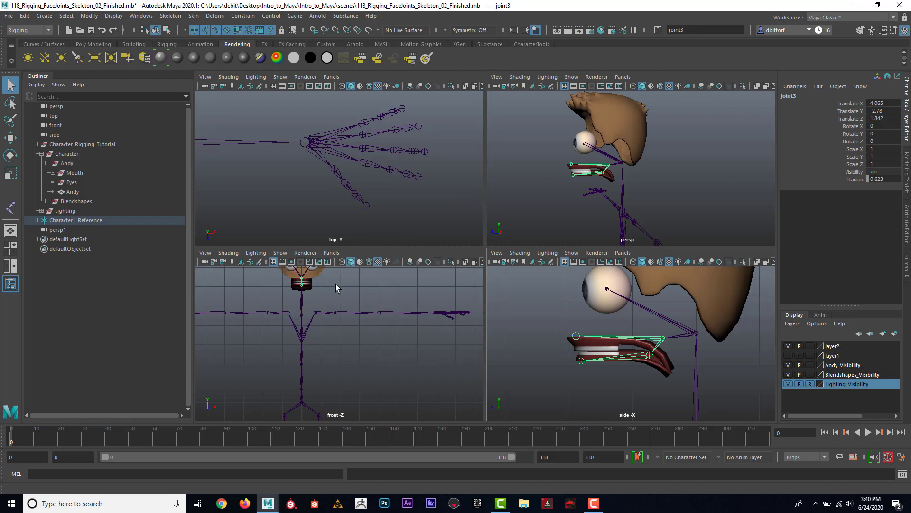
pyautogui.keyDown('alt'); pyautogui.moveTo(339, 199); pyautogui.dragTo(508, 185, button='middle'); pyautogui.keyUp('alt')
pyautogui.moveTo(205, 174)
pyautogui.keyDown('alt'); pyautogui.mouseDown(button='middle')
pyautogui.moveTo(386, 161)
pyautogui.moveTo(493, 133)
pyautogui.mouseUp(button='middle'); pyautogui.keyUp('alt')
pyautogui.keyDown('alt'); pyautogui.moveTo(445, 167); pyautogui.dragTo(447, 144, button='middle'); pyautogui.keyUp('alt')
pyautogui.keyDown('alt'); pyautogui.moveTo(320, 319); pyautogui.dragTo(334, 359, button='middle'); pyautogui.keyUp('alt')
pyautogui.keyDown('alt'); pyautogui.moveTo(341, 368); pyautogui.dragTo(468, 392, button='right'); pyautogui.keyUp('alt')
pyautogui.keyDown('alt'); pyautogui.moveTo(328, 336); pyautogui.dragTo(382, 388, button='middle'); pyautogui.keyUp('alt')
pyautogui.keyDown('alt'); pyautogui.moveTo(276, 334); pyautogui.dragTo(295, 337, button='right'); pyautogui.keyUp('alt')
pyautogui.keyDown('alt'); pyautogui.moveTo(627, 339); pyautogui.dragTo(628, 359, button='middle'); pyautogui.keyUp('alt')
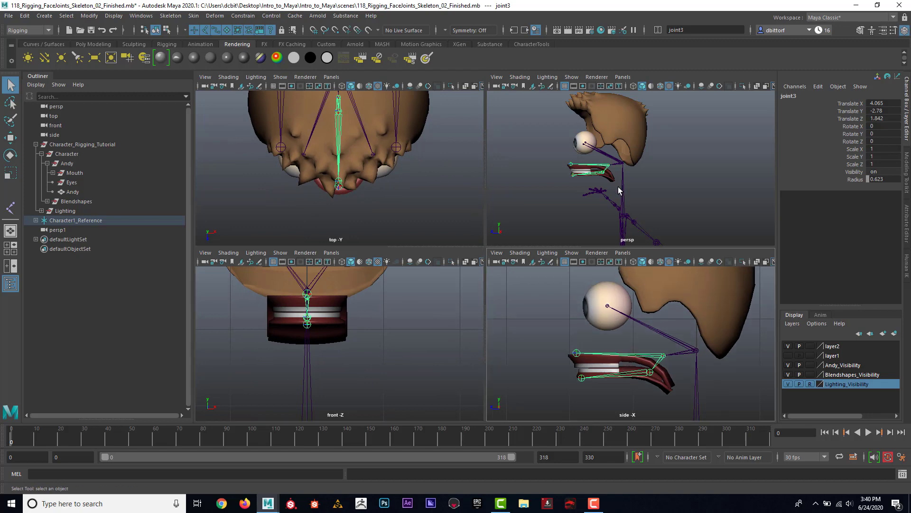
# Parent the andy_topTeeth1 mesh to the joint at the upper lip's front.
pyautogui.press('space')
pyautogui.press('space')
pyautogui.keyDown('alt'); pyautogui.moveTo(541, 365); pyautogui.dragTo(649, 375, button='right'); pyautogui.keyUp('alt')
pyautogui.keyDown('alt'); pyautogui.moveTo(649, 375); pyautogui.dragTo(659, 358, button='middle'); pyautogui.keyUp('alt')
pyautogui.click(573, 346)
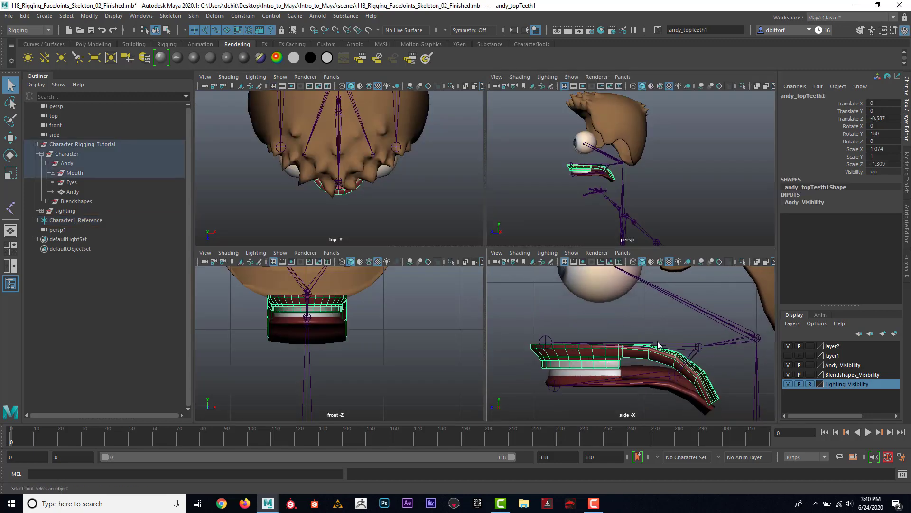
pyautogui.click(674, 346)
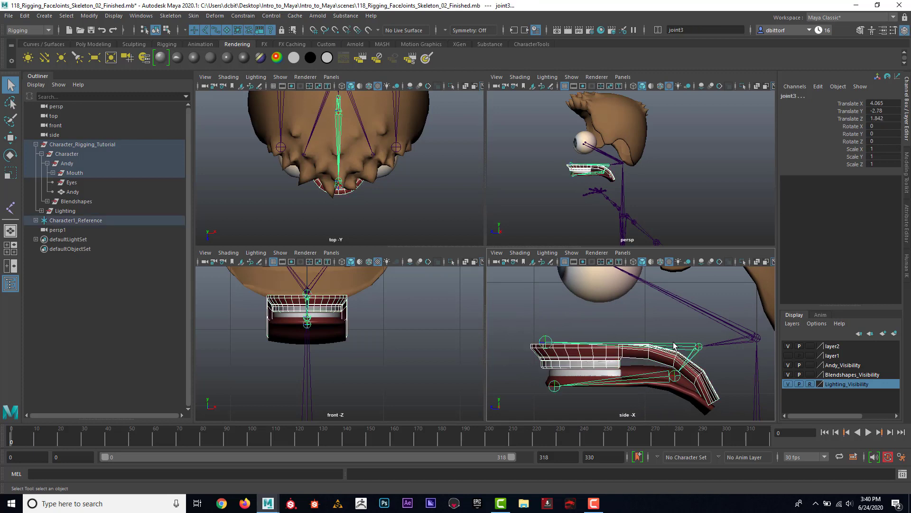
pyautogui.click(569, 352)
pyautogui.click(547, 342)
pyautogui.click(562, 356)
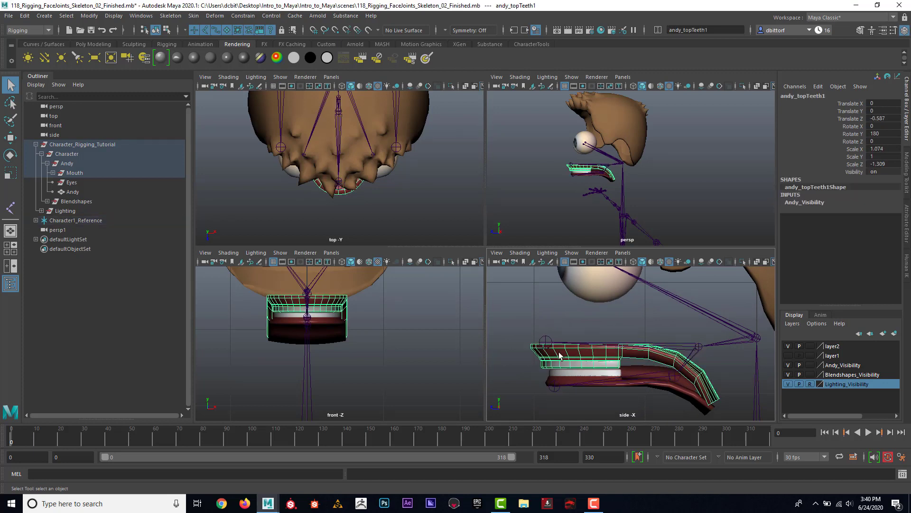
pyautogui.click(546, 340)
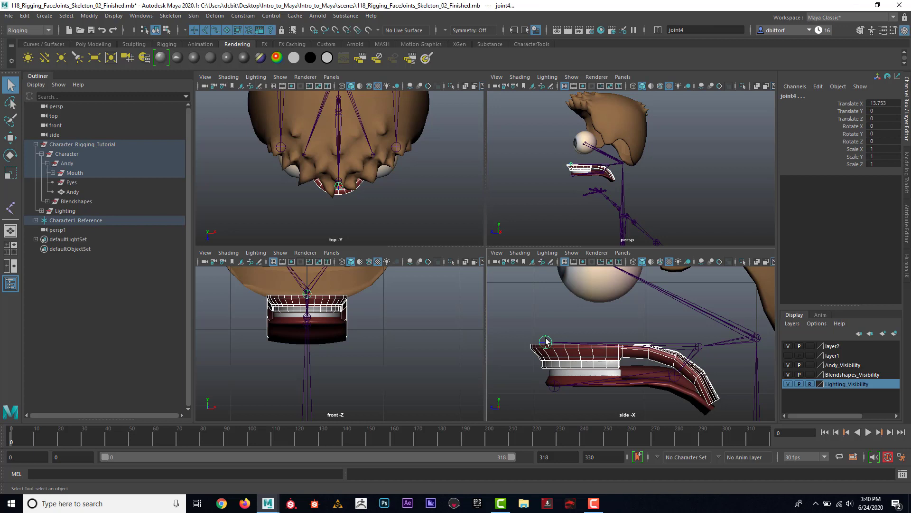
pyautogui.press('Down')
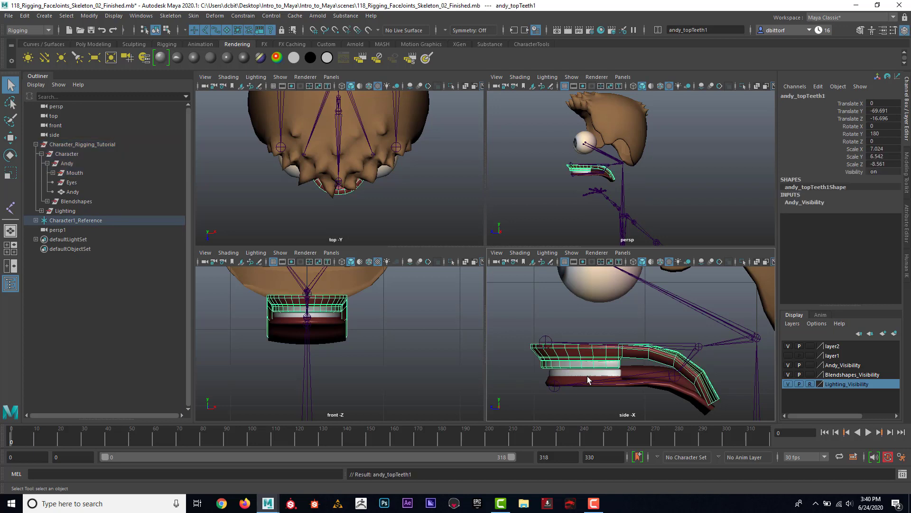
# Parent the andy_bottomTeeth1 mesh to the joint at the lower lip's front.
pyautogui.click(583, 380)
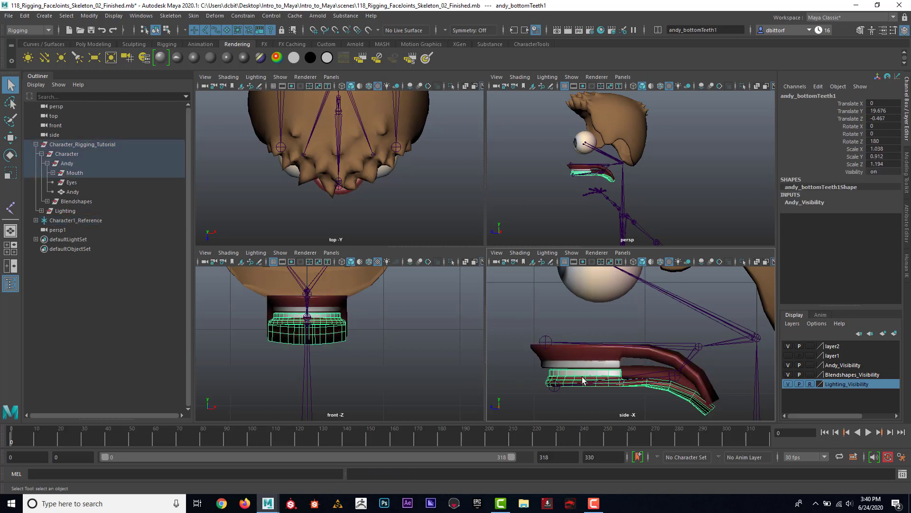
pyautogui.click(556, 390)
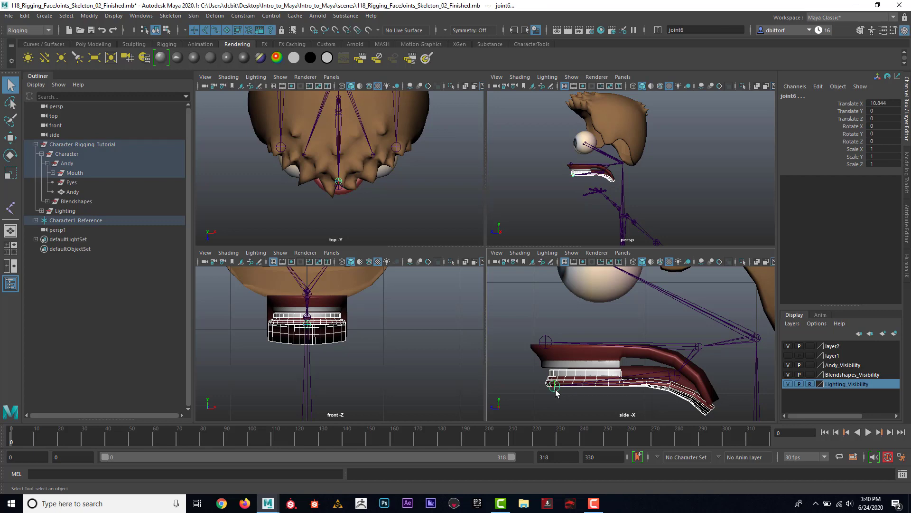
pyautogui.click(554, 385)
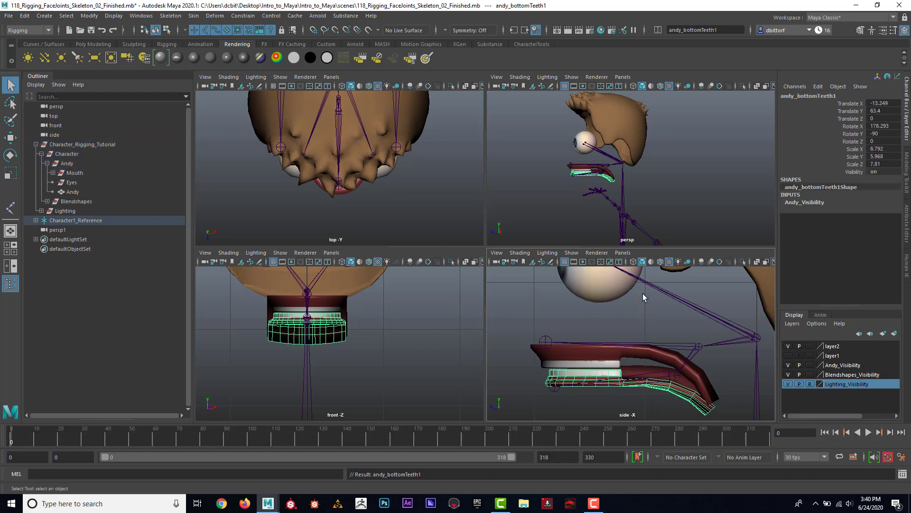
# Test-rotate the jaw joint in the perspective view to check the bottom teeth's attachment, undo the rotation and deselect everything.
pyautogui.press('space')
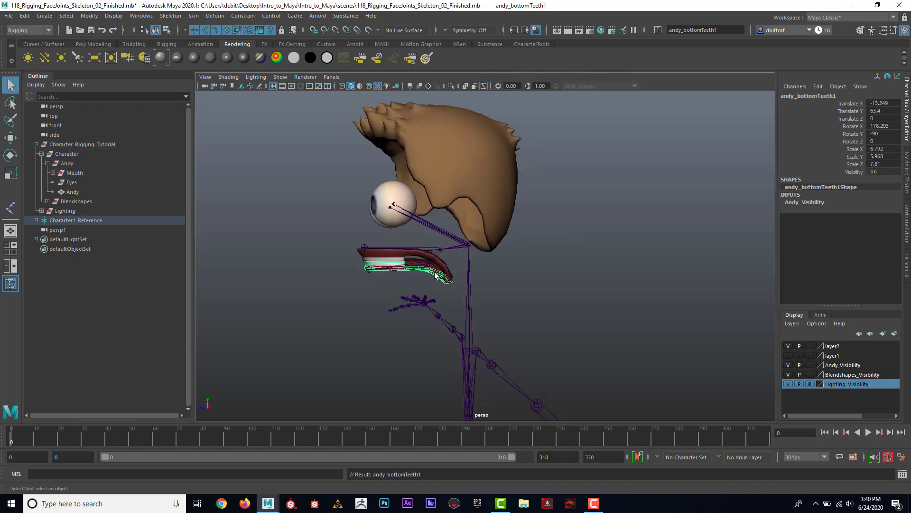
pyautogui.press('f')
pyautogui.click(485, 217)
pyautogui.keyDown('alt'); pyautogui.moveTo(486, 247); pyautogui.dragTo(490, 262); pyautogui.keyUp('alt')
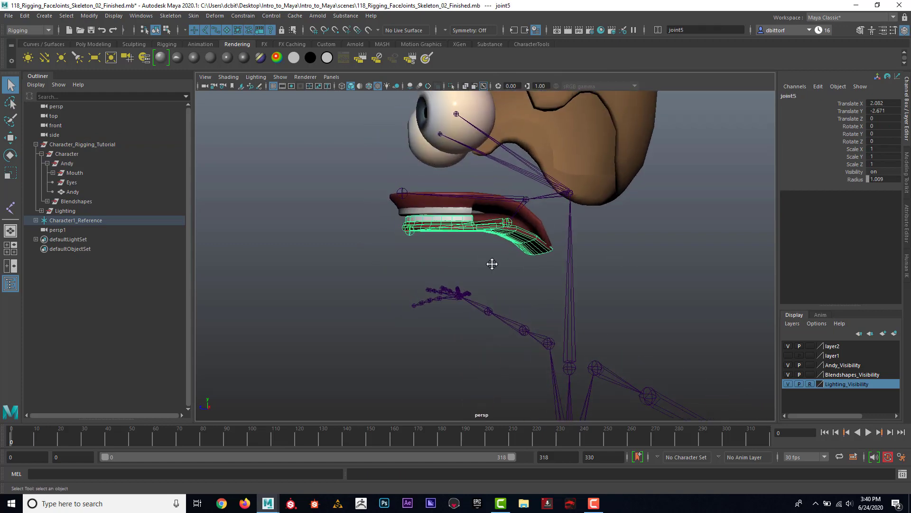
pyautogui.keyDown('alt'); pyautogui.moveTo(490, 262); pyautogui.dragTo(523, 284, button='middle'); pyautogui.keyUp('alt')
pyautogui.click(11, 156)
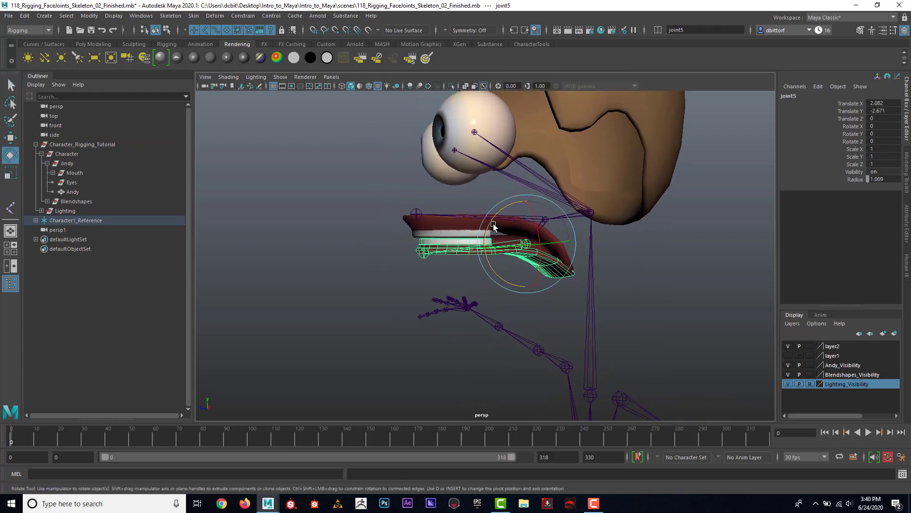
pyautogui.moveTo(493, 226); pyautogui.dragTo(539, 258)
pyautogui.hotkey('ctrl', 'z')
pyautogui.click(676, 243)
# Parent the andy_tongue1 mesh to the joint at the lower lip's front and clear the selection.
pyautogui.keyDown('alt'); pyautogui.moveTo(675, 244); pyautogui.dragTo(461, 240); pyautogui.keyUp('alt')
pyautogui.keyDown('alt'); pyautogui.moveTo(462, 240); pyautogui.dragTo(493, 259, button='middle'); pyautogui.keyUp('alt')
pyautogui.keyDown('alt'); pyautogui.moveTo(494, 259); pyautogui.dragTo(634, 272, button='right'); pyautogui.keyUp('alt')
pyautogui.click(550, 260)
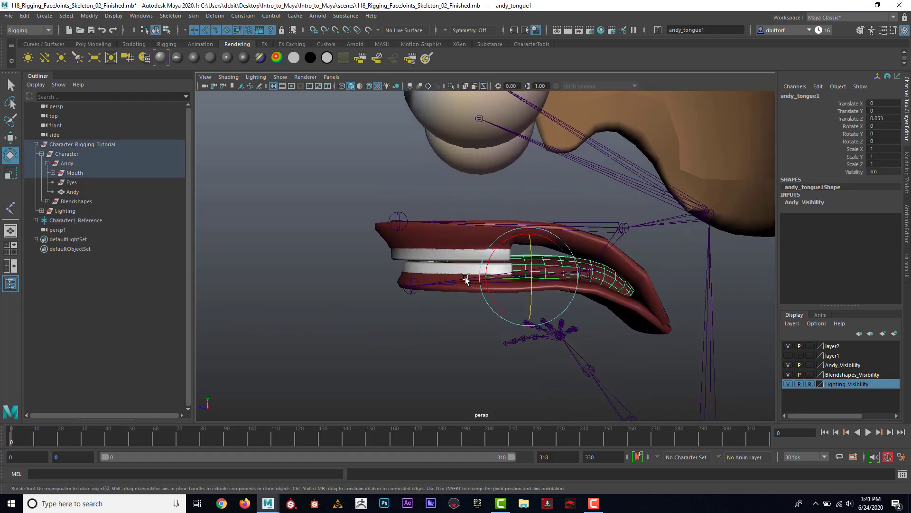
pyautogui.scroll(3, 464, 285)
pyautogui.click(387, 307)
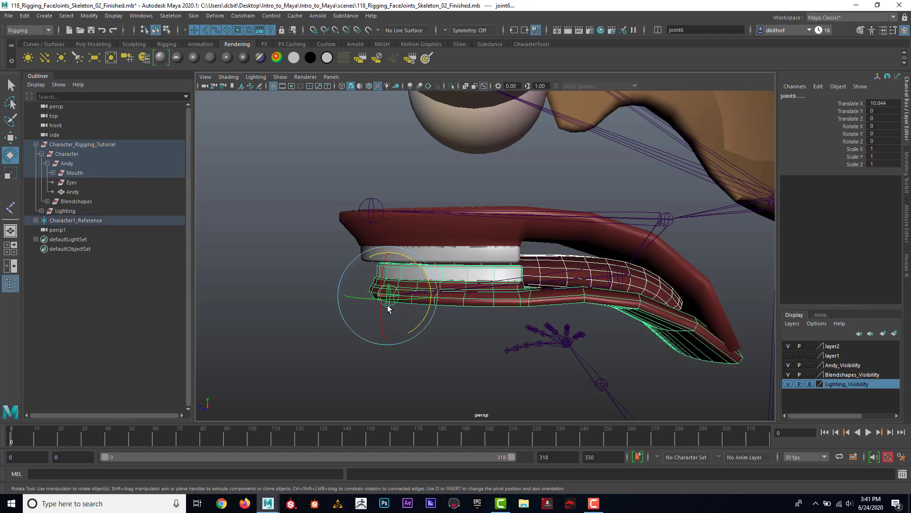
pyautogui.hotkey('ctrl', 'z')
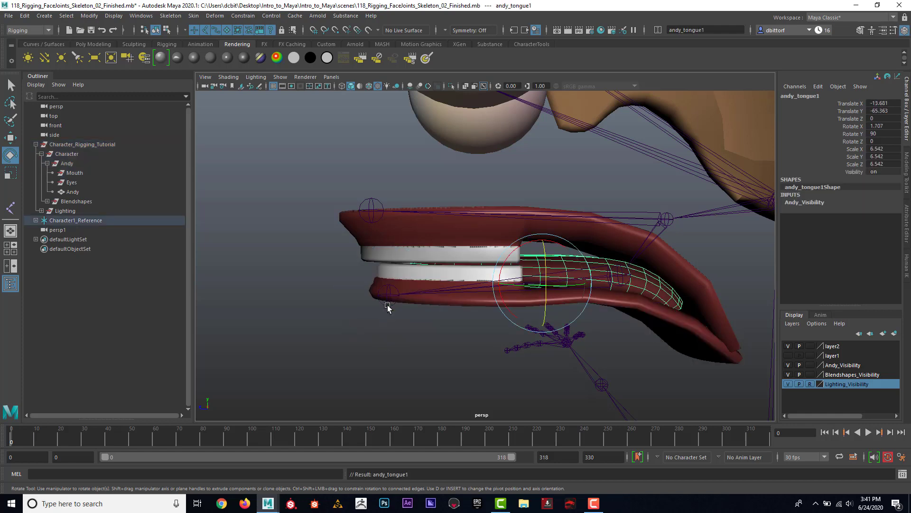
pyautogui.click(457, 323)
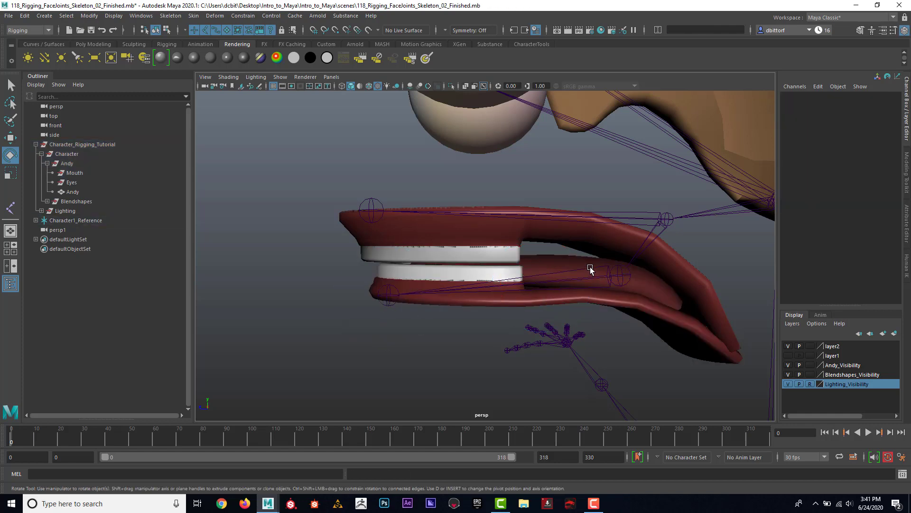
# Test-rotate the jaw joint to check that the tongue follows with the bottom teeth, undo the rotation and clear the selection.
pyautogui.click(590, 268)
pyautogui.moveTo(588, 251); pyautogui.dragTo(585, 275)
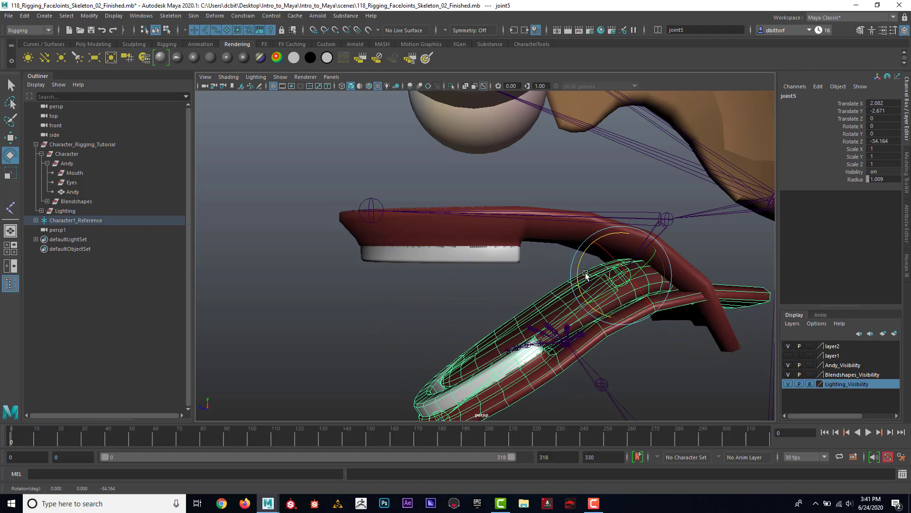
pyautogui.hotkey('ctrl', 'z')
pyautogui.click(319, 272)
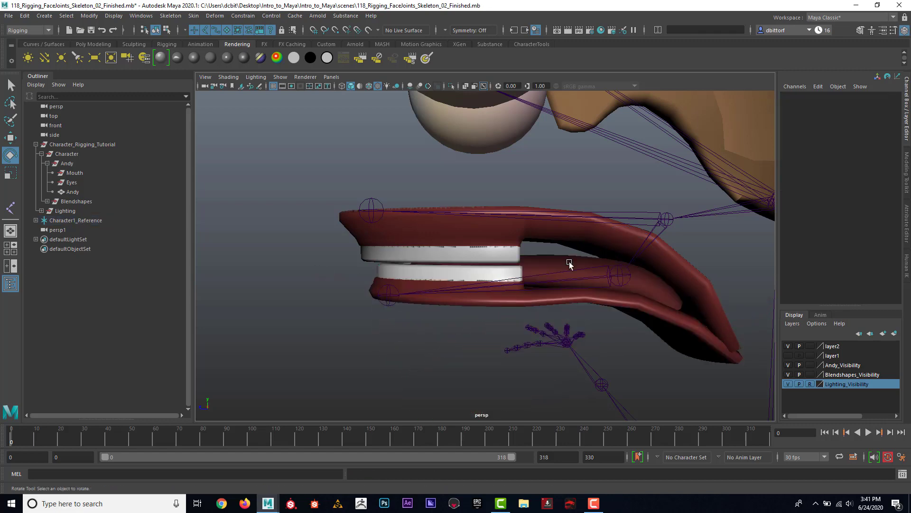
# Test-rotate the Character1_Head joint to check the attachment of all face parts, undo the rotation and deselect everything.
pyautogui.scroll(-6, 569, 265)
pyautogui.keyDown('alt'); pyautogui.moveTo(542, 252); pyautogui.dragTo(530, 248); pyautogui.keyUp('alt')
pyautogui.click(570, 232)
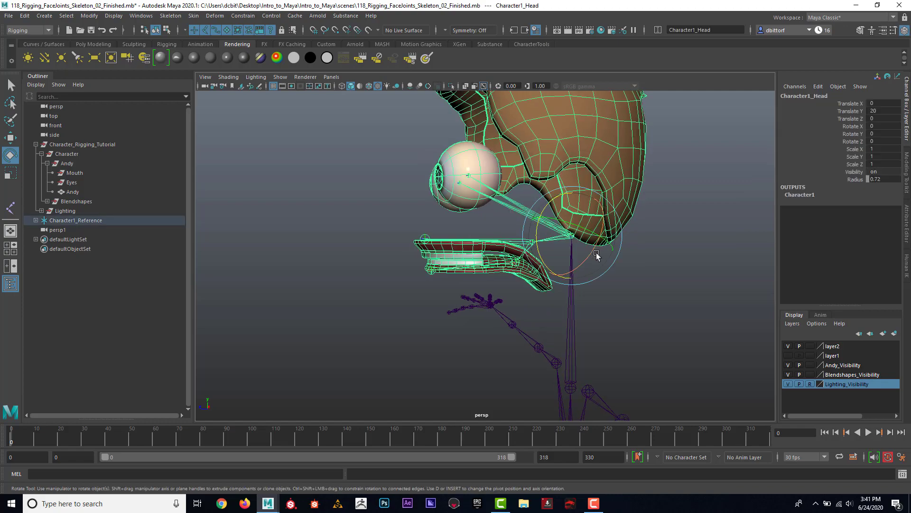
pyautogui.moveTo(570, 232); pyautogui.dragTo(614, 229)
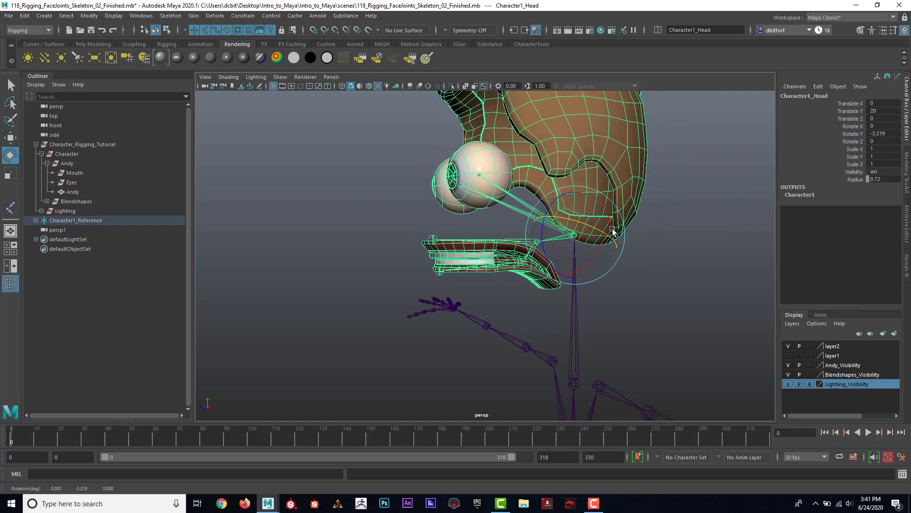
pyautogui.hotkey('ctrl', 'z')
pyautogui.click(688, 255)
# Examine the hair, eyes, mouth and full skeleton from several angles.
pyautogui.keyDown('alt'); pyautogui.moveTo(688, 256); pyautogui.dragTo(479, 231, button='right'); pyautogui.keyUp('alt')
pyautogui.keyDown('alt'); pyautogui.moveTo(480, 231); pyautogui.dragTo(625, 209); pyautogui.keyUp('alt')
pyautogui.scroll(4, 552, 213)
pyautogui.scroll(3, 533, 260)
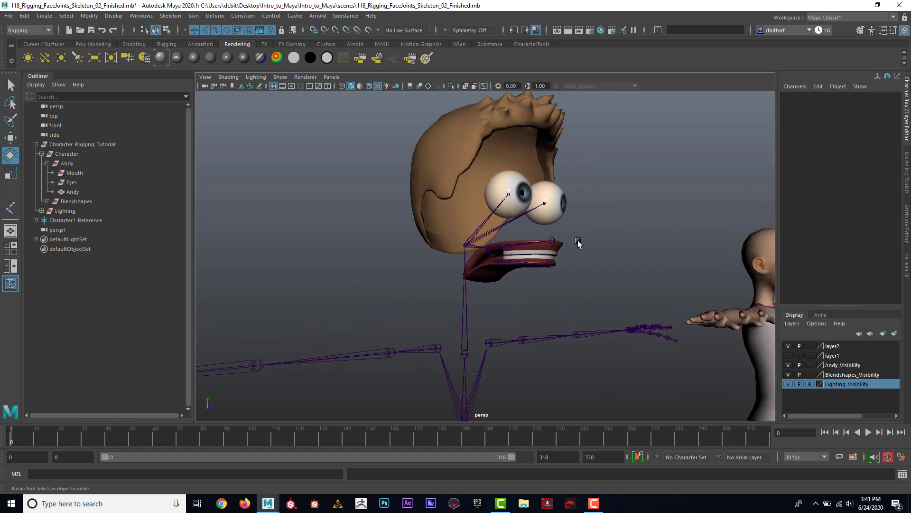
pyautogui.keyDown('alt'); pyautogui.moveTo(578, 243); pyautogui.dragTo(454, 259, button='right'); pyautogui.keyUp('alt')
pyautogui.keyDown('alt'); pyautogui.moveTo(454, 259); pyautogui.dragTo(455, 208, button='middle'); pyautogui.keyUp('alt')
pyautogui.keyDown('alt'); pyautogui.moveTo(566, 226); pyautogui.dragTo(481, 230); pyautogui.keyUp('alt')
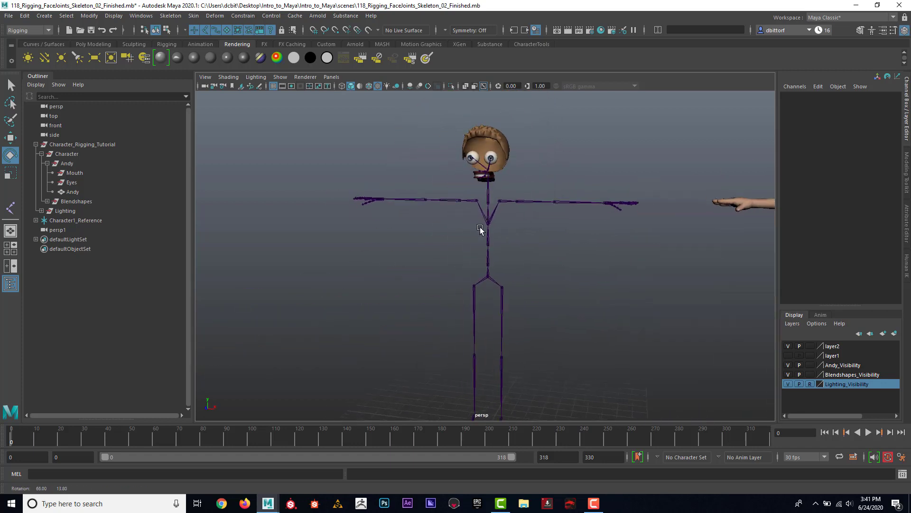
pyautogui.keyDown('alt'); pyautogui.moveTo(432, 216); pyautogui.dragTo(484, 200, button='right'); pyautogui.keyUp('alt')
pyautogui.keyDown('alt'); pyautogui.moveTo(484, 199); pyautogui.dragTo(489, 246, button='middle'); pyautogui.keyUp('alt')
pyautogui.keyDown('alt'); pyautogui.moveTo(489, 247); pyautogui.dragTo(493, 208); pyautogui.keyUp('alt')
# Make layer1 visible to show the character's body, and review it together with the skeleton.
pyautogui.click(788, 356)
pyautogui.keyDown('alt'); pyautogui.moveTo(543, 297); pyautogui.dragTo(541, 217, button='right'); pyautogui.keyUp('alt')
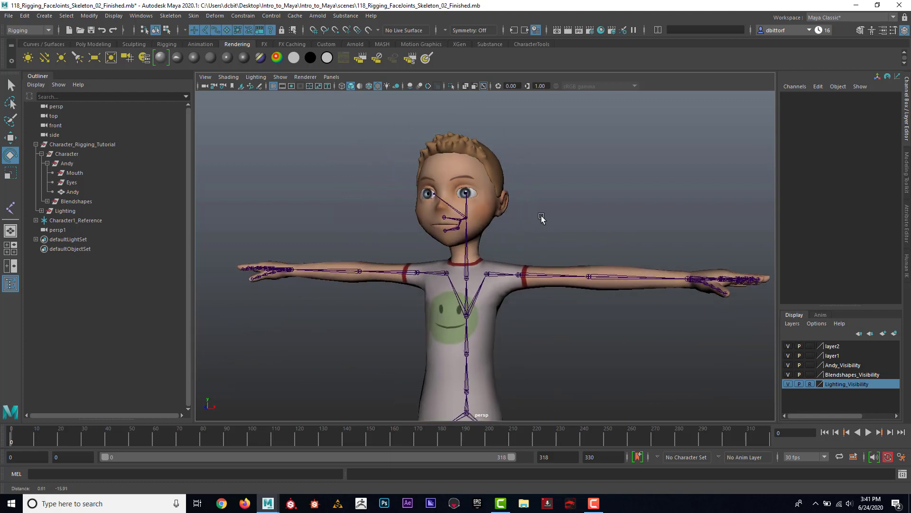
pyautogui.keyDown('alt'); pyautogui.moveTo(541, 217); pyautogui.dragTo(543, 267); pyautogui.keyUp('alt')
pyautogui.keyDown('alt'); pyautogui.moveTo(543, 266); pyautogui.dragTo(543, 218, button='right'); pyautogui.keyUp('alt')
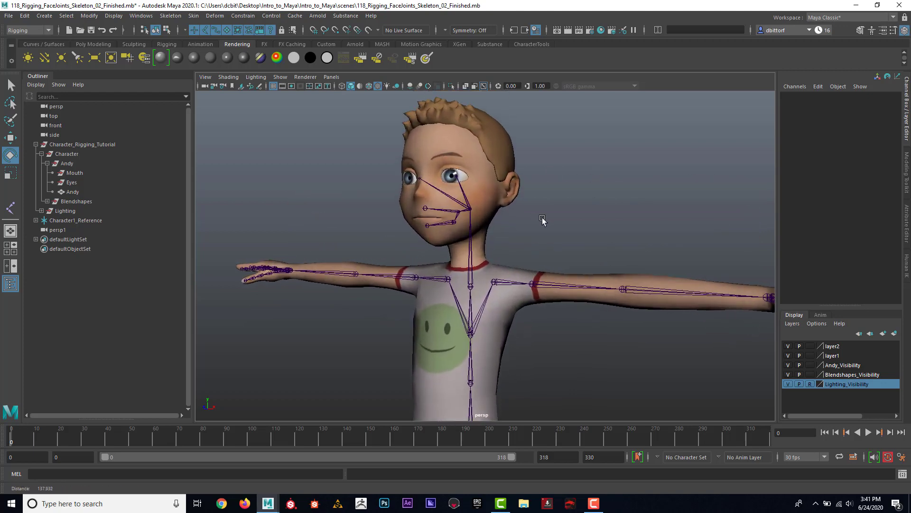
pyautogui.keyDown('alt'); pyautogui.moveTo(543, 216); pyautogui.dragTo(562, 213); pyautogui.keyUp('alt')
pyautogui.keyDown('alt'); pyautogui.moveTo(561, 212); pyautogui.dragTo(492, 229, button='right'); pyautogui.keyUp('alt')
pyautogui.keyDown('alt'); pyautogui.moveTo(516, 223); pyautogui.dragTo(568, 213, button='middle'); pyautogui.keyUp('alt')
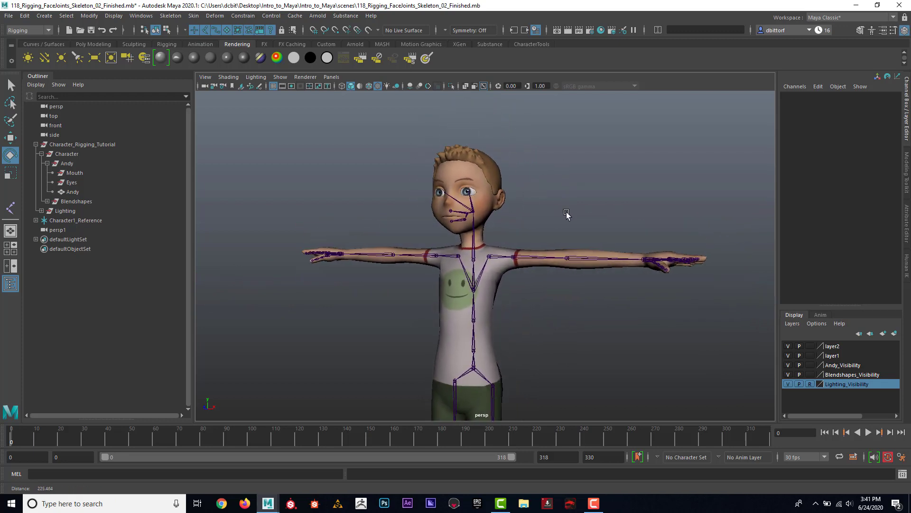
pyautogui.keyDown('alt'); pyautogui.moveTo(568, 214); pyautogui.dragTo(522, 207, button='right'); pyautogui.keyUp('alt')
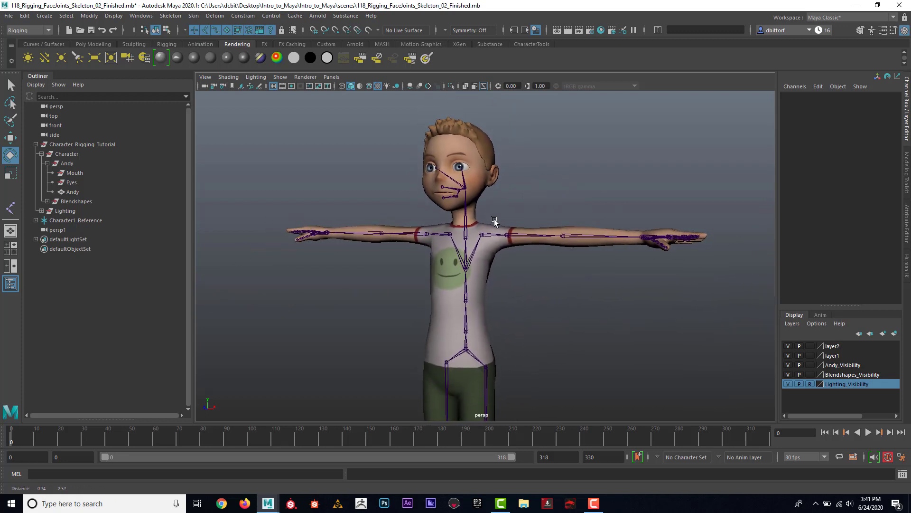